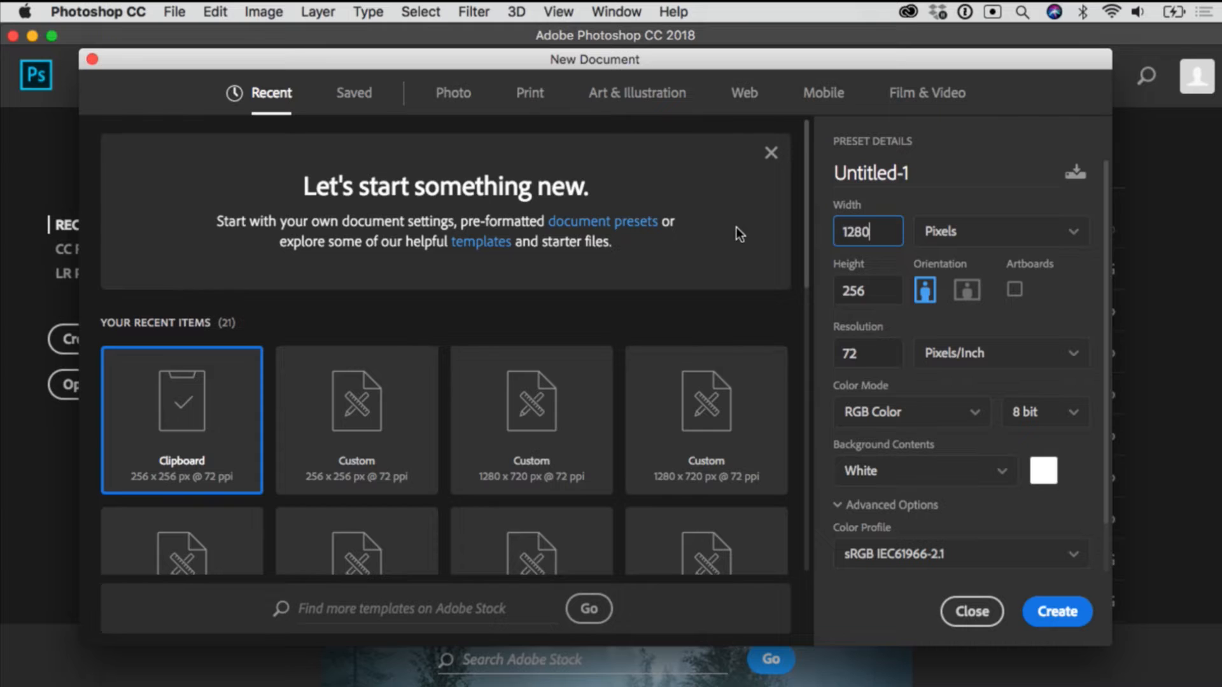
- Set the new document's height to 720 pixels and create the 1280 x 720 px document at 72 pixels/inch
{"action": "key", "text": "Tab"}
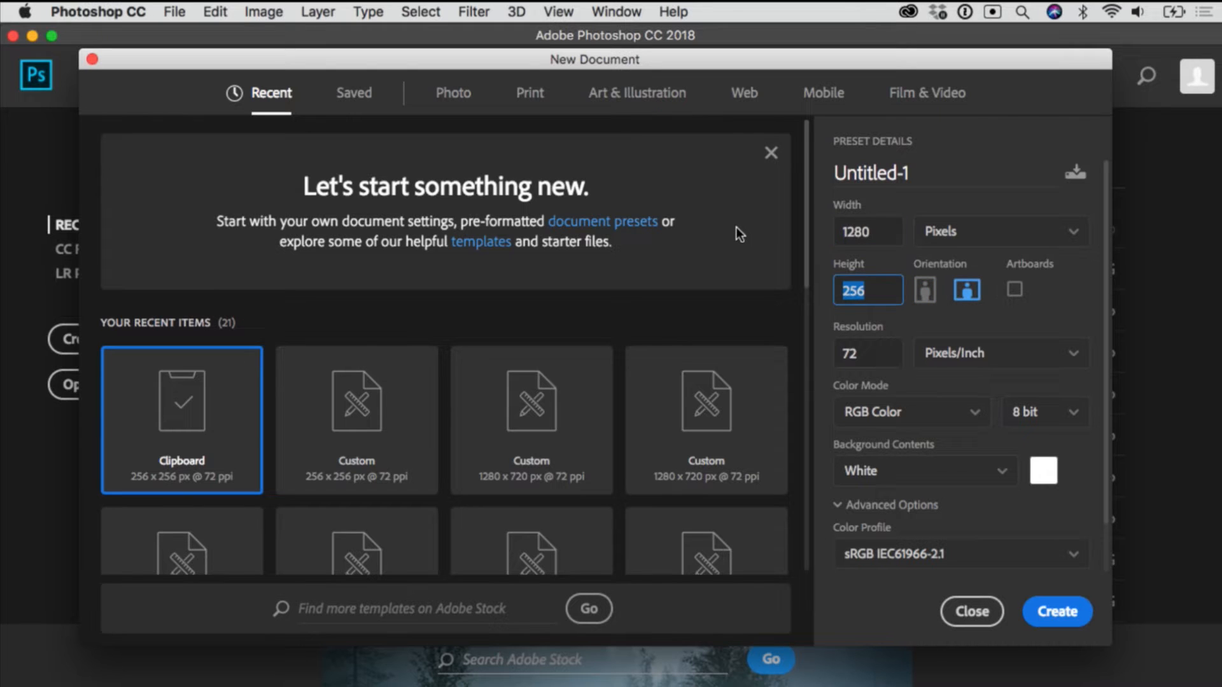
{"action": "type", "text": "720"}
{"action": "left_click", "coordinate": [1079, 481]}
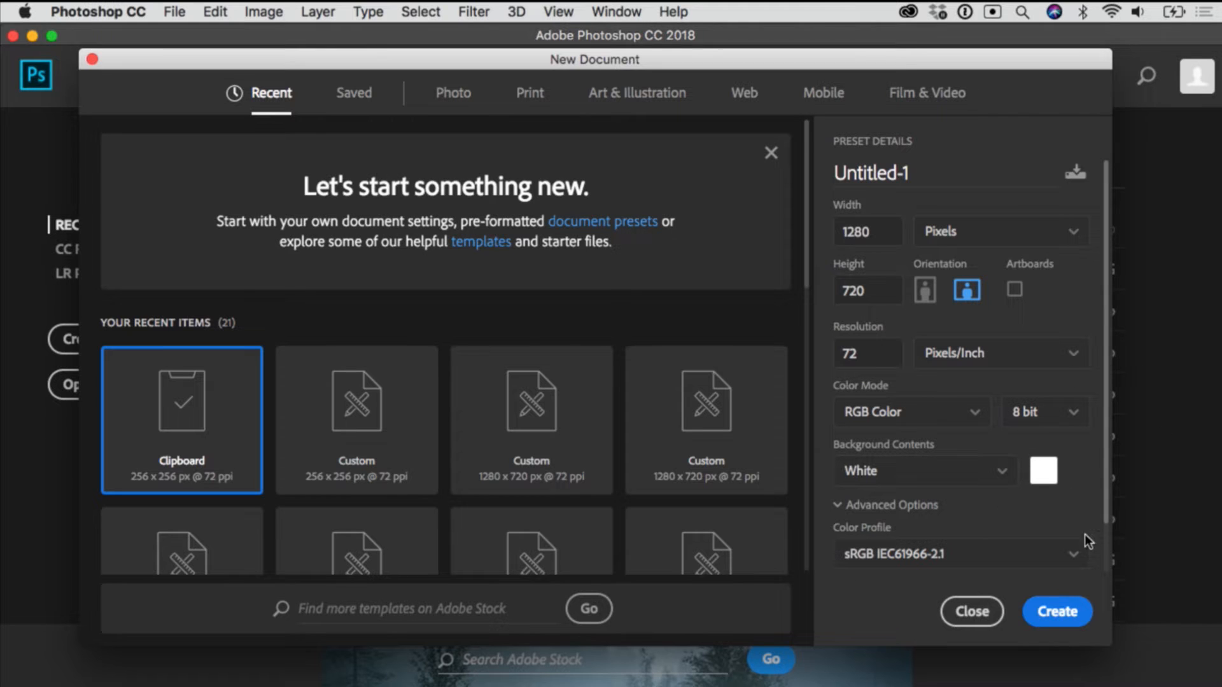
{"action": "left_click", "coordinate": [1058, 606]}
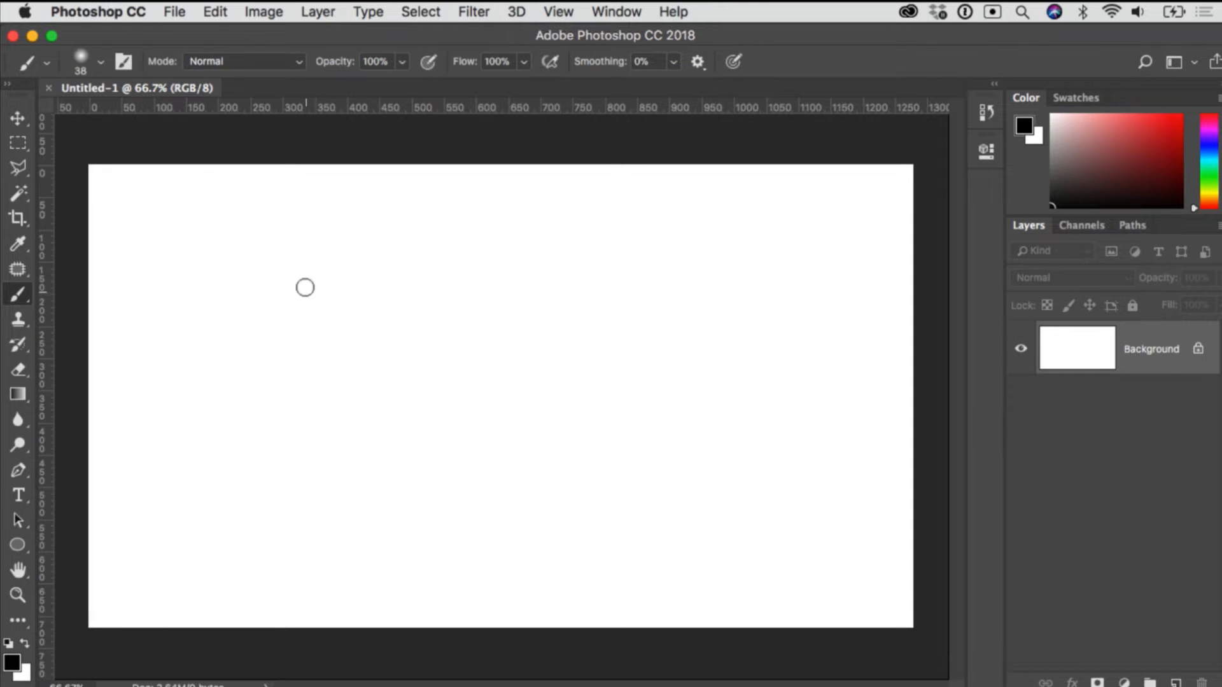
- Inspect the foreground colour in the Color Picker and accept black
{"action": "left_click", "coordinate": [10, 668]}
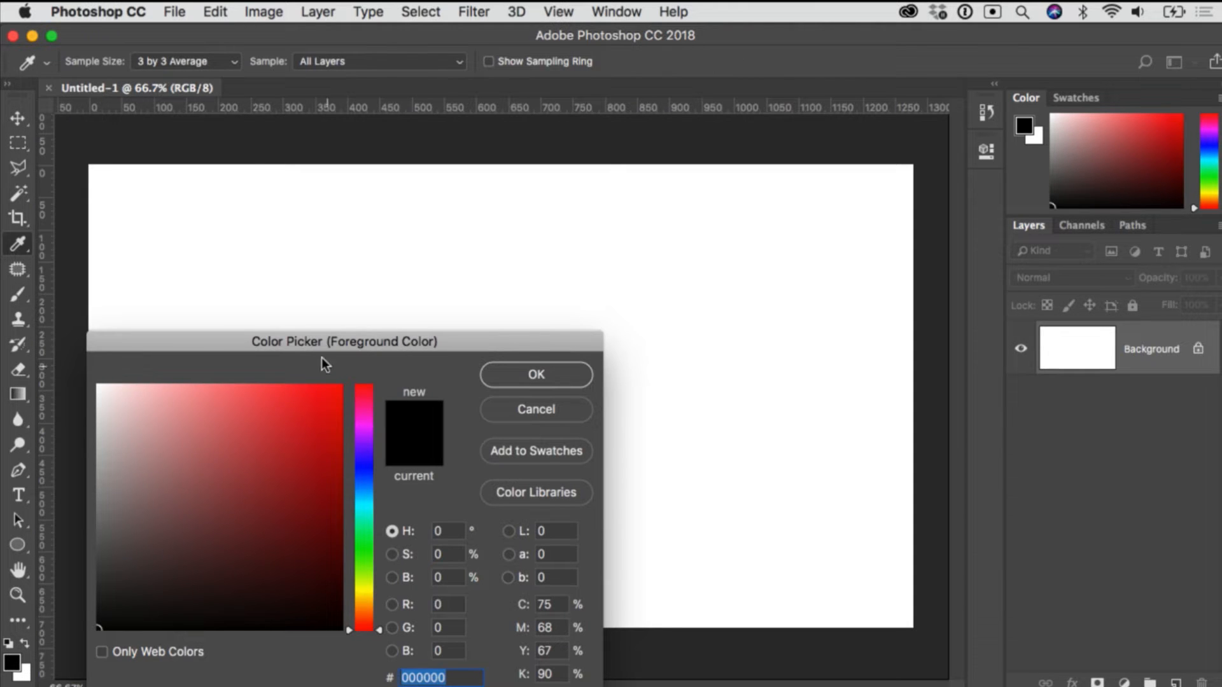
{"action": "left_click_drag", "start_coordinate": [248, 346], "coordinate": [352, 253]}
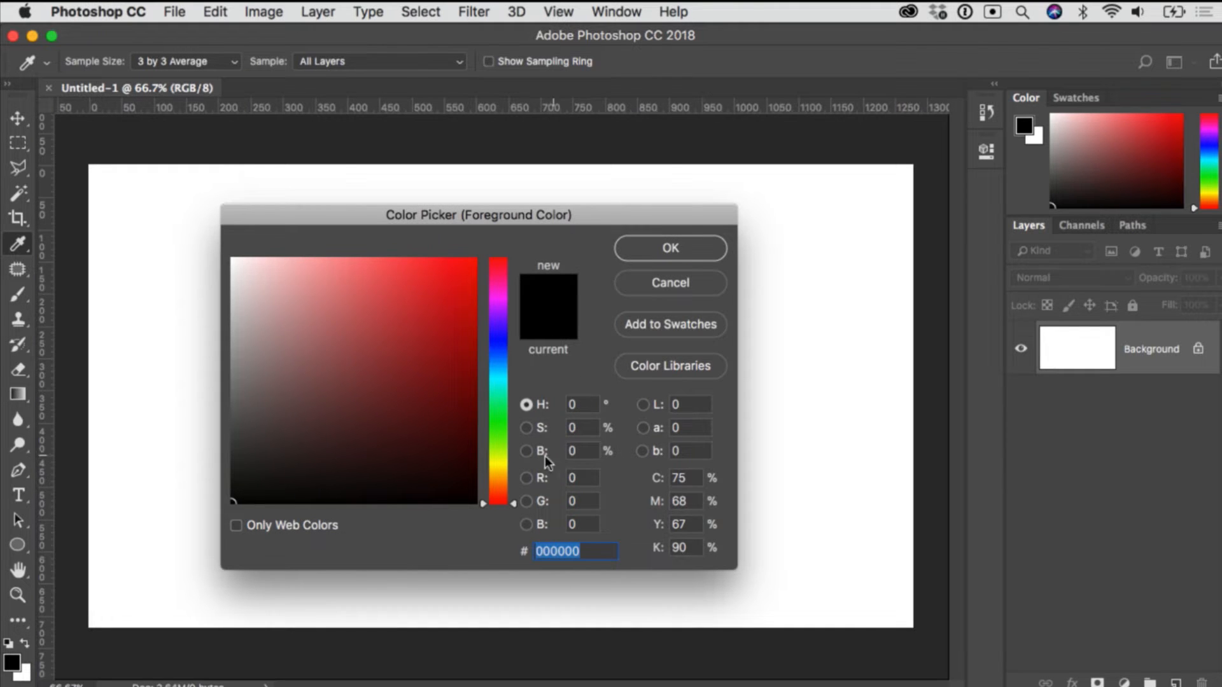
{"action": "left_click", "coordinate": [576, 479]}
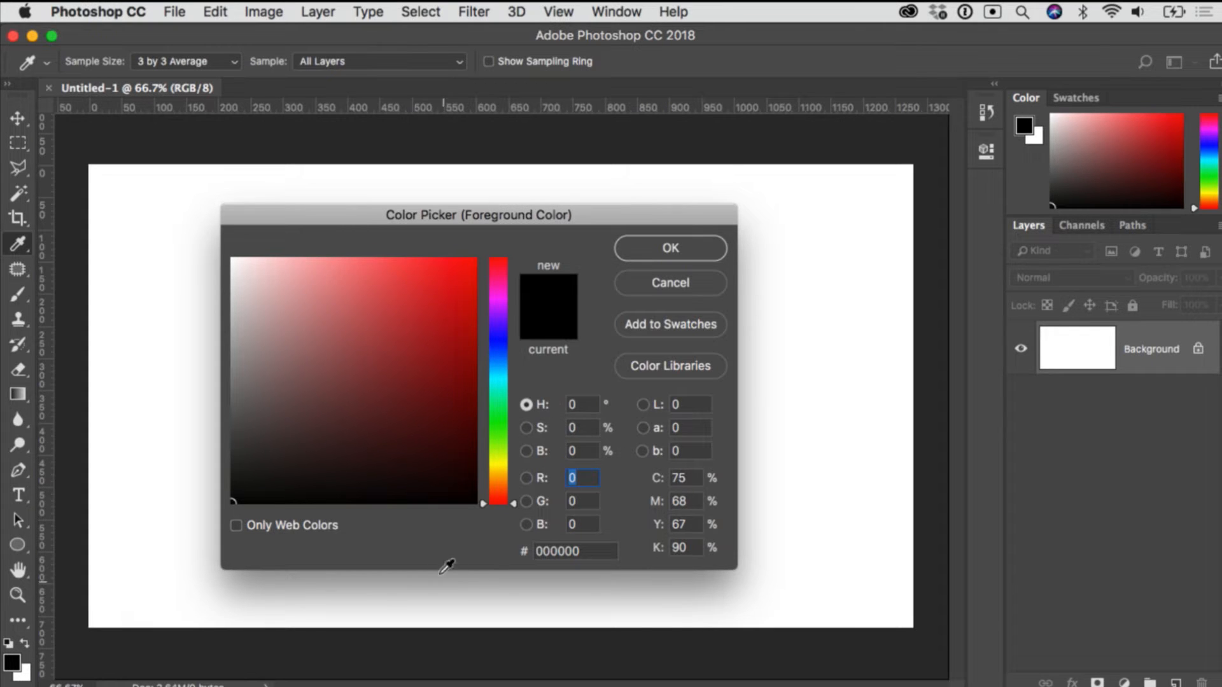
{"action": "left_click_drag", "start_coordinate": [617, 215], "coordinate": [590, 220]}
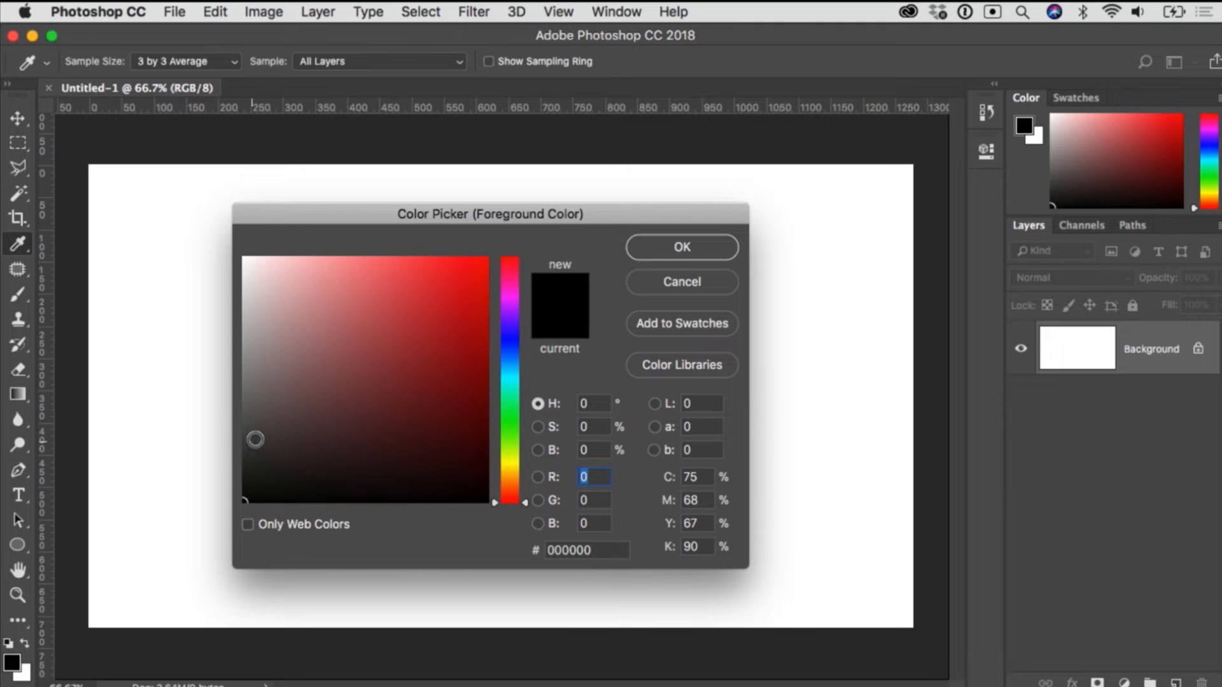
{"action": "left_click", "coordinate": [681, 247]}
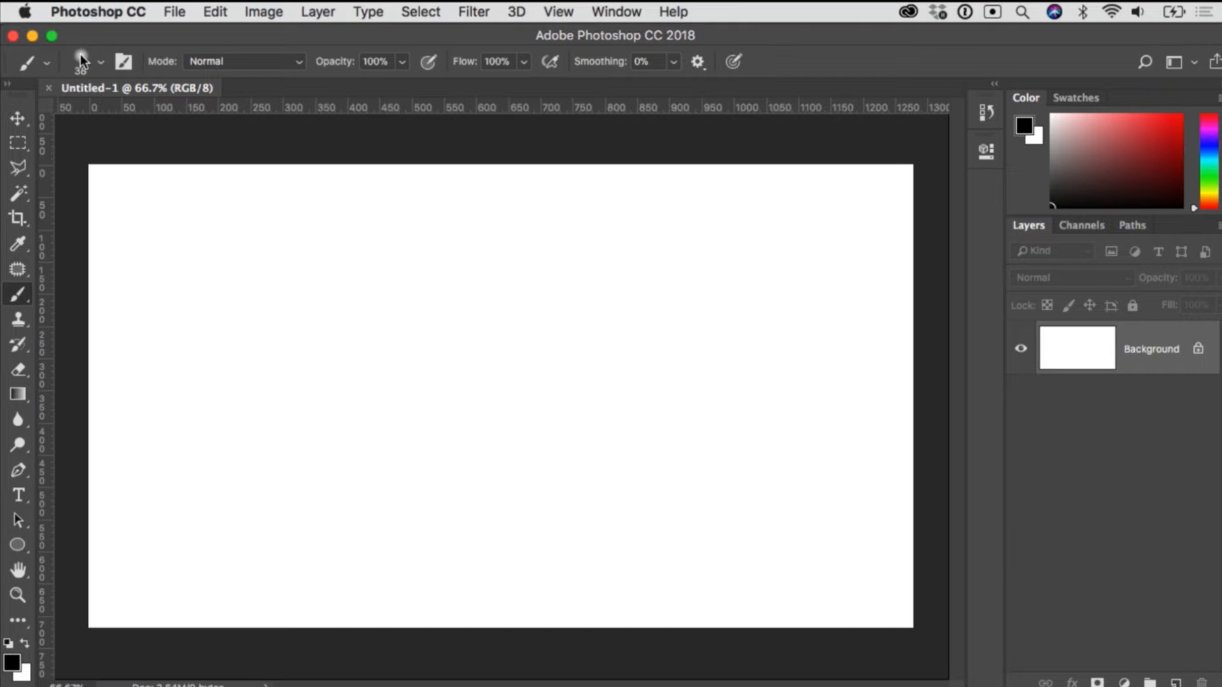
- Set the Soft Round brush size to 40 px and paint a curved black stroke across the upper part of the canvas
{"action": "left_click", "coordinate": [102, 63]}
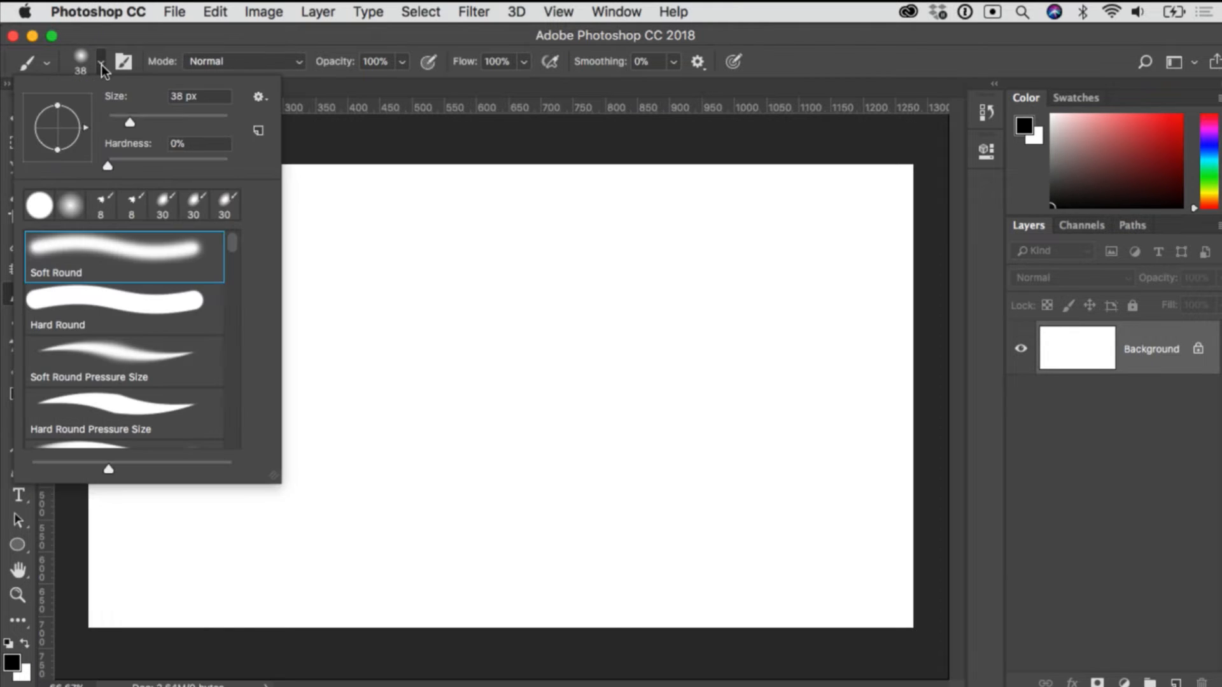
{"action": "left_click", "coordinate": [100, 60]}
{"action": "left_click", "coordinate": [101, 60]}
{"action": "mouse_move", "coordinate": [131, 122]}
{"action": "left_mouse_down"}
{"action": "mouse_move", "coordinate": [149, 122]}
{"action": "mouse_move", "coordinate": [135, 101]}
{"action": "left_mouse_up"}
{"action": "type", "text": "40"}
{"action": "left_click", "coordinate": [164, 33]}
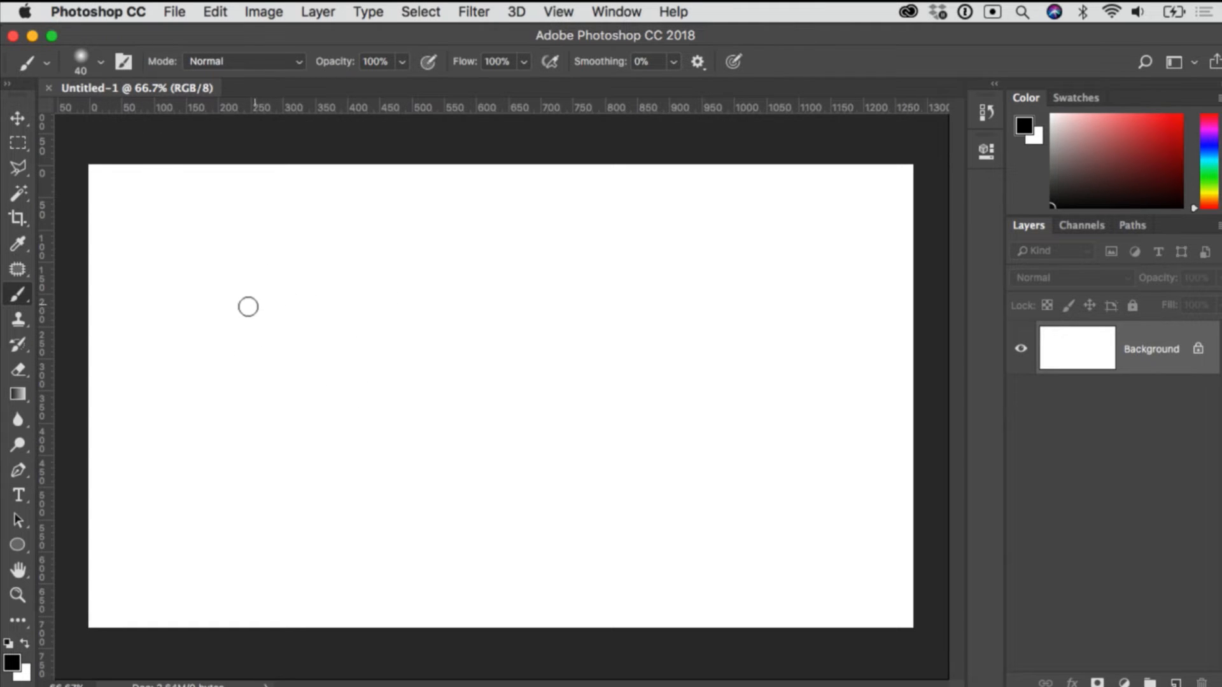
{"action": "mouse_move", "coordinate": [224, 317]}
{"action": "left_mouse_down"}
{"action": "mouse_move", "coordinate": [523, 249]}
{"action": "mouse_move", "coordinate": [604, 246]}
{"action": "left_mouse_up"}
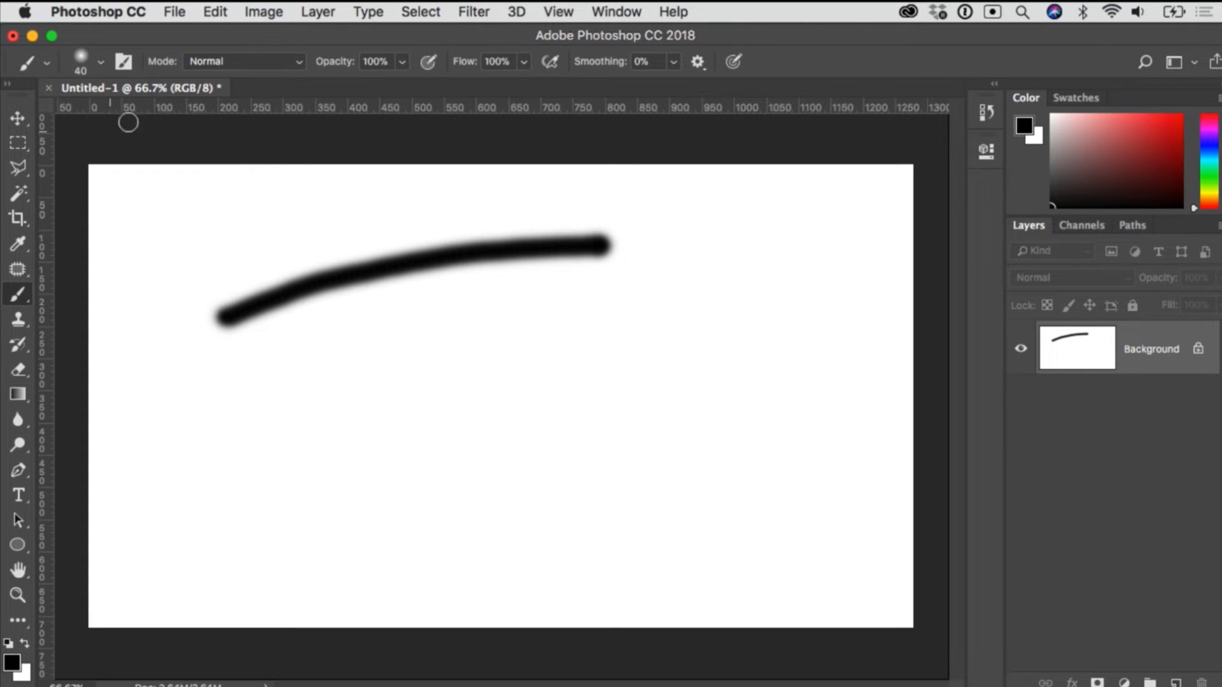
- Examine the brush size and hardness settings and the list of available brush presets
{"action": "left_click", "coordinate": [102, 63]}
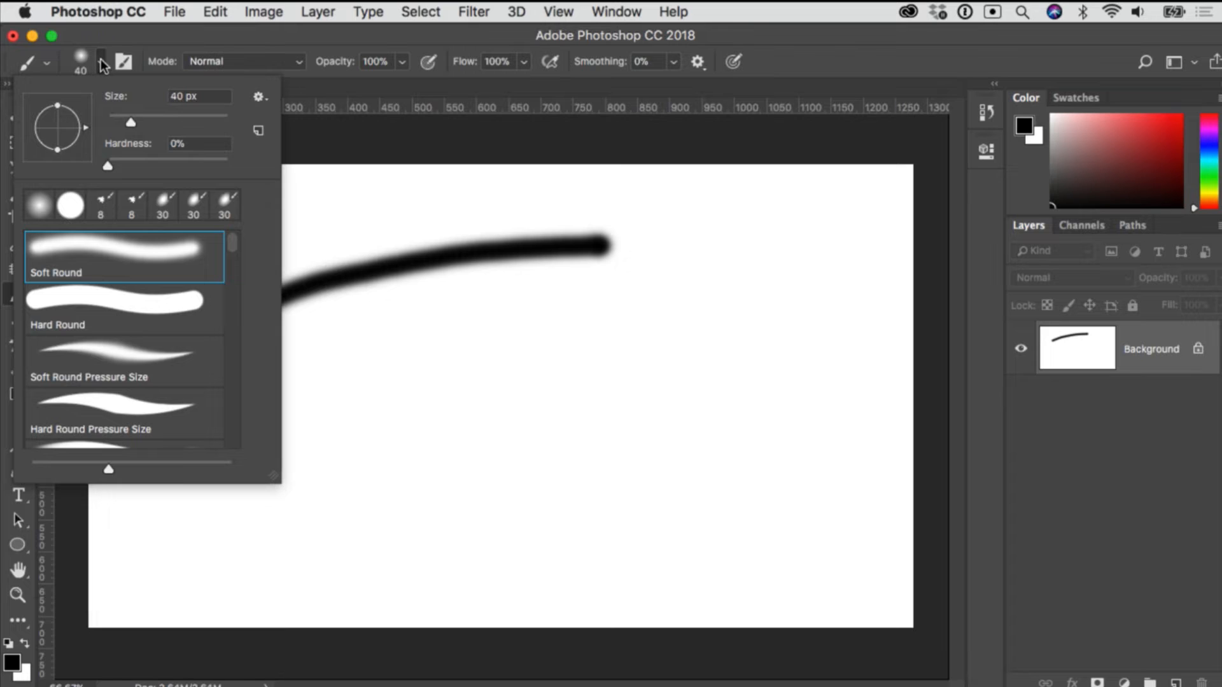
{"action": "left_click", "coordinate": [101, 63]}
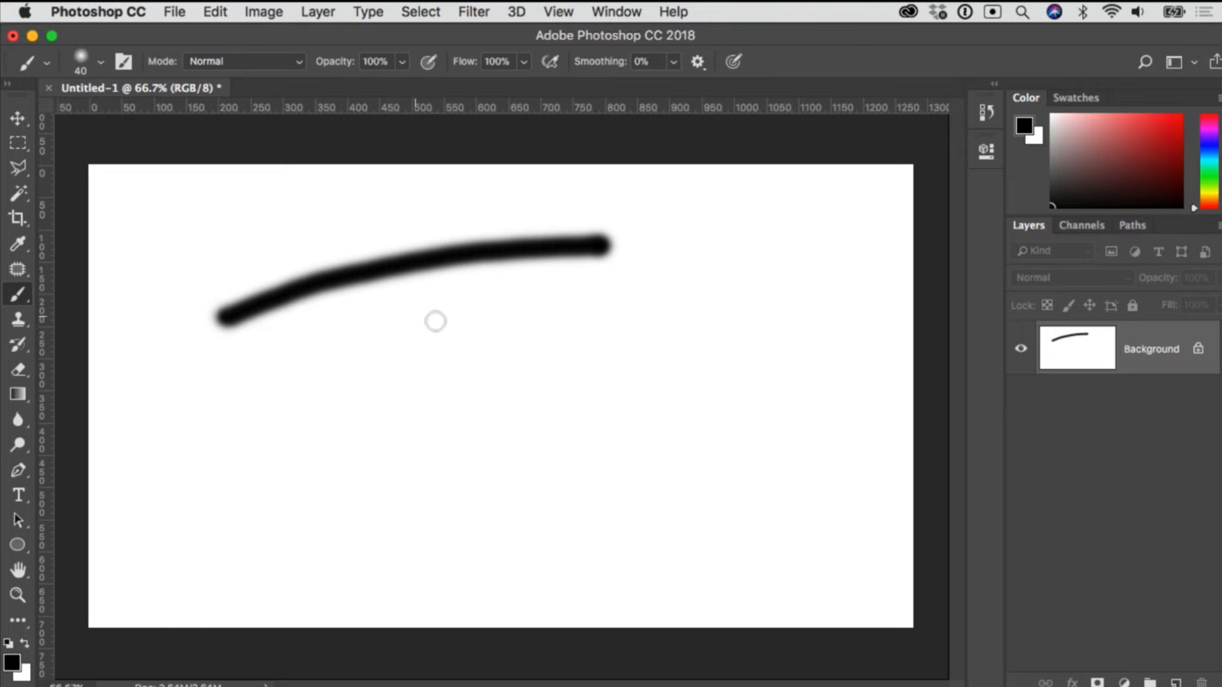
{"action": "right_click", "coordinate": [483, 318]}
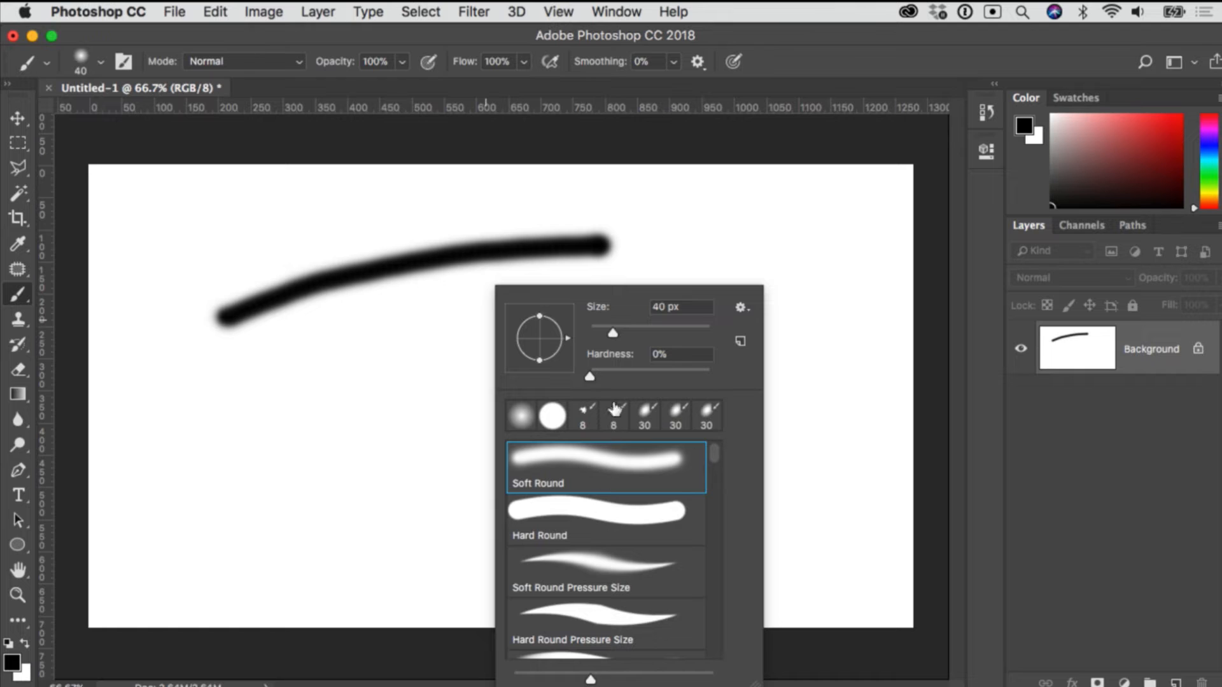
{"action": "right_click", "coordinate": [659, 202]}
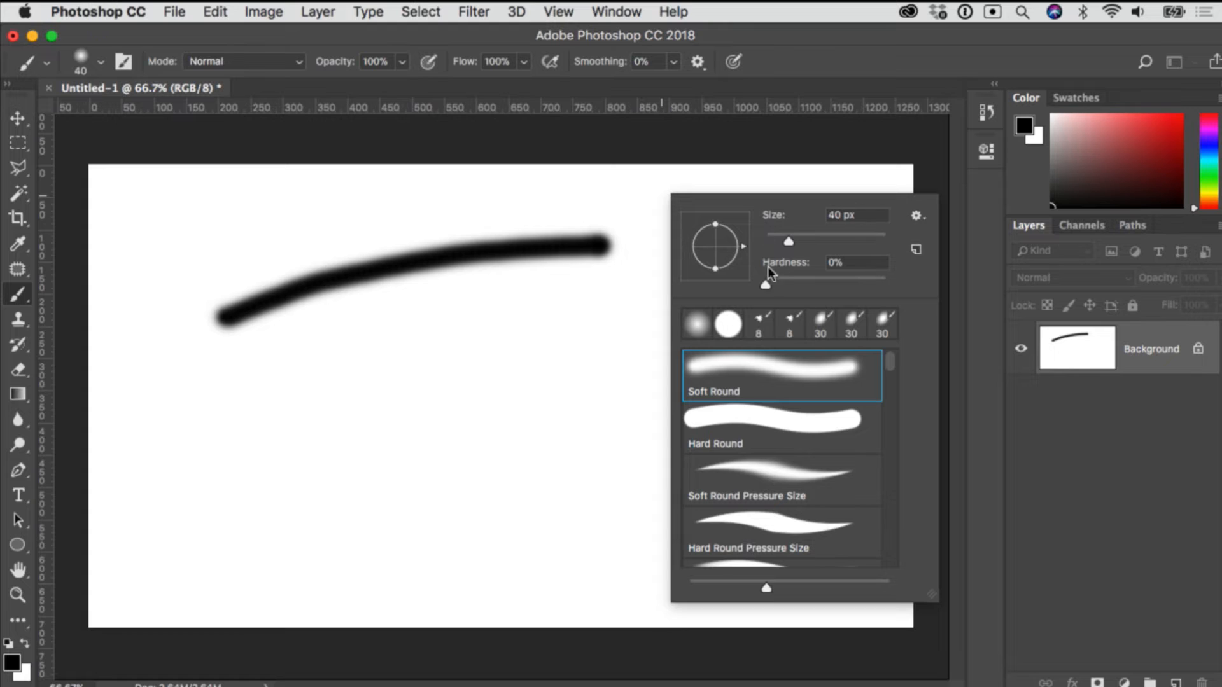
{"action": "left_click", "coordinate": [766, 285]}
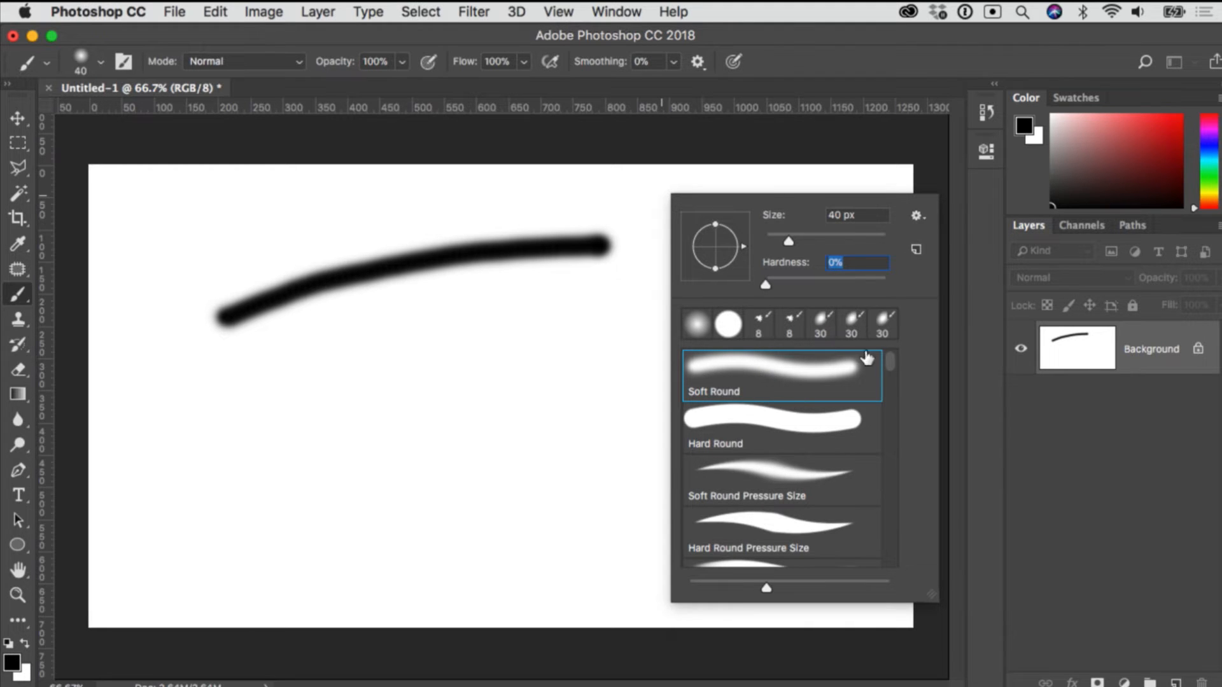
{"action": "scroll", "coordinate": [892, 361], "scroll_direction": "down", "scroll_amount": 2}
{"action": "scroll", "coordinate": [892, 365], "scroll_direction": "up", "scroll_amount": 2}
{"action": "mouse_move", "coordinate": [890, 355]}
{"action": "left_mouse_down"}
{"action": "mouse_move", "coordinate": [890, 393]}
{"action": "mouse_move", "coordinate": [886, 353]}
{"action": "left_mouse_up"}
{"action": "scroll", "coordinate": [889, 359], "scroll_direction": "down", "scroll_amount": 1}
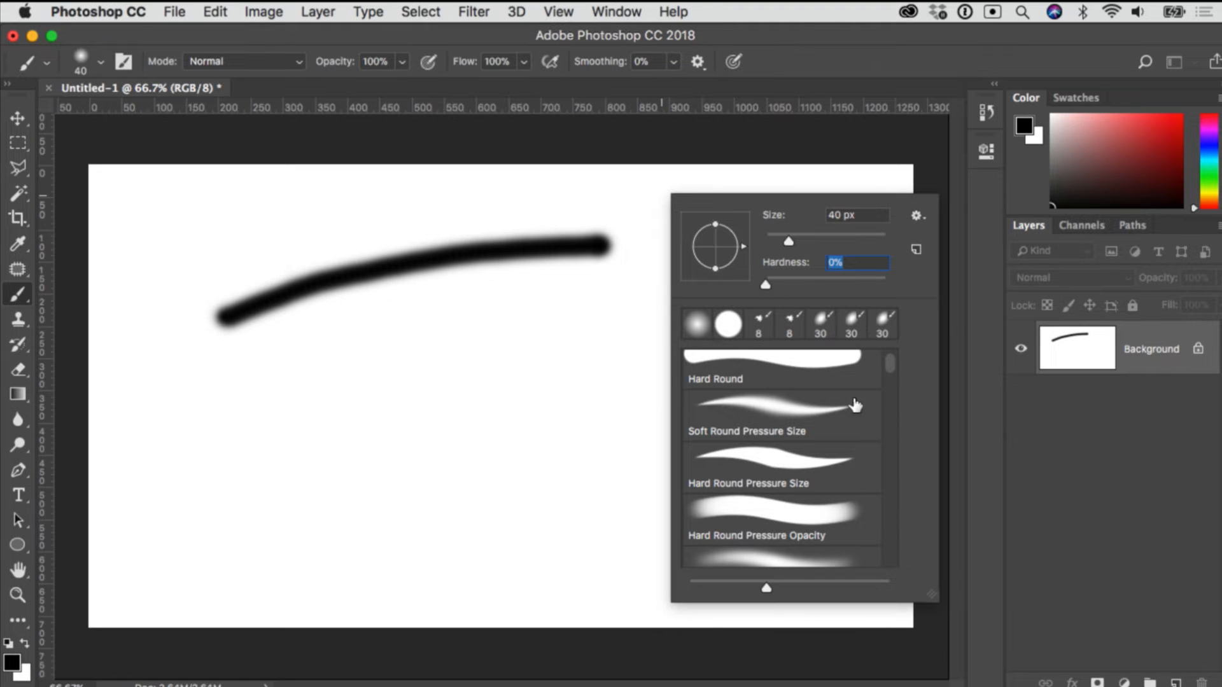
{"action": "scroll", "coordinate": [889, 364], "scroll_direction": "down", "scroll_amount": 5}
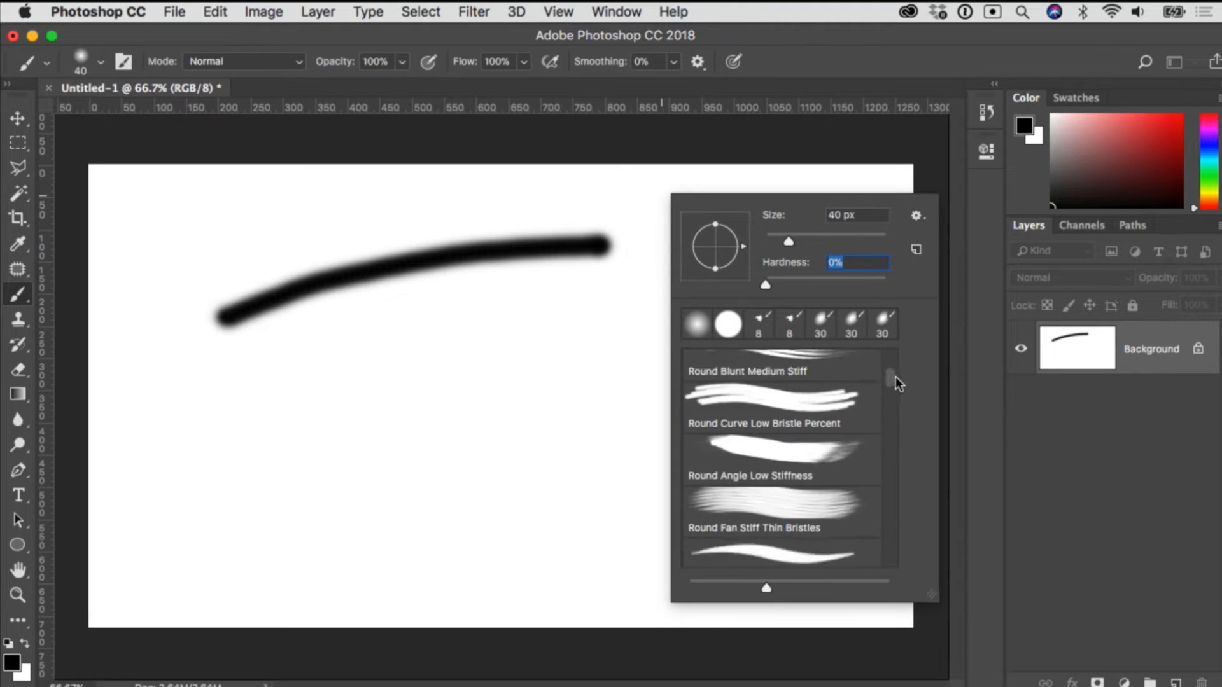
{"action": "left_click_drag", "start_coordinate": [897, 387], "coordinate": [905, 438]}
{"action": "left_click_drag", "start_coordinate": [905, 399], "coordinate": [904, 344]}
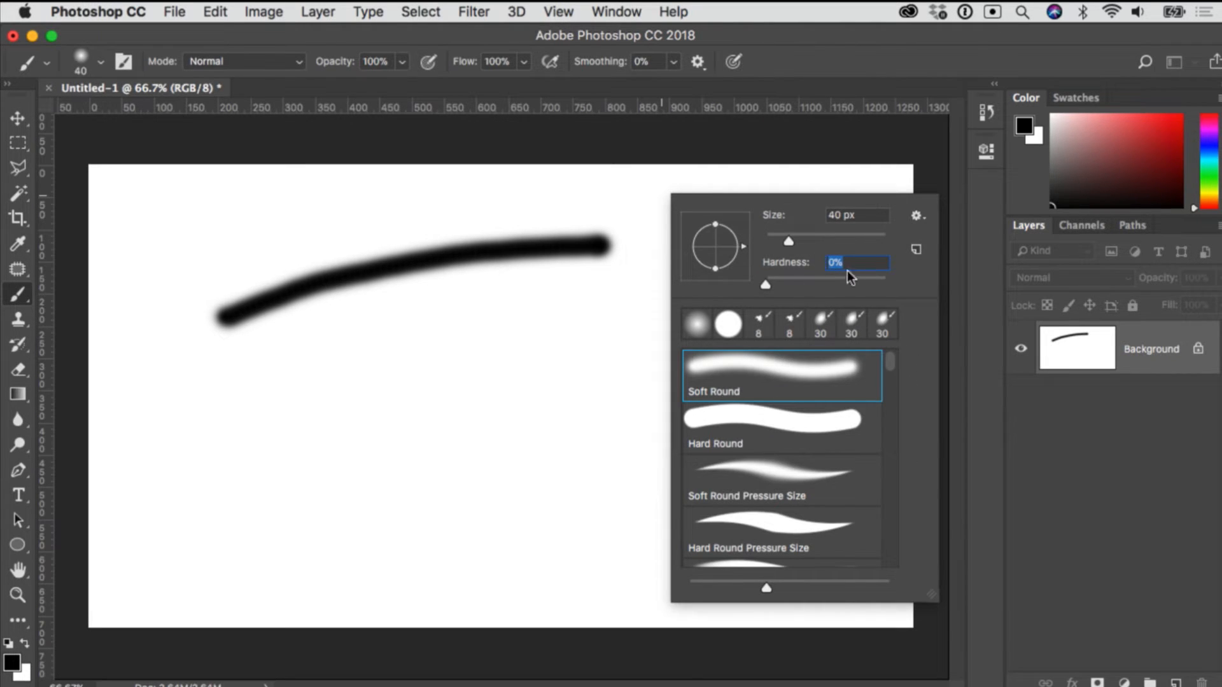
- Set the brush hardness to 50% and paint a second curved stroke just below the soft one
{"action": "left_click_drag", "start_coordinate": [765, 285], "coordinate": [828, 286]}
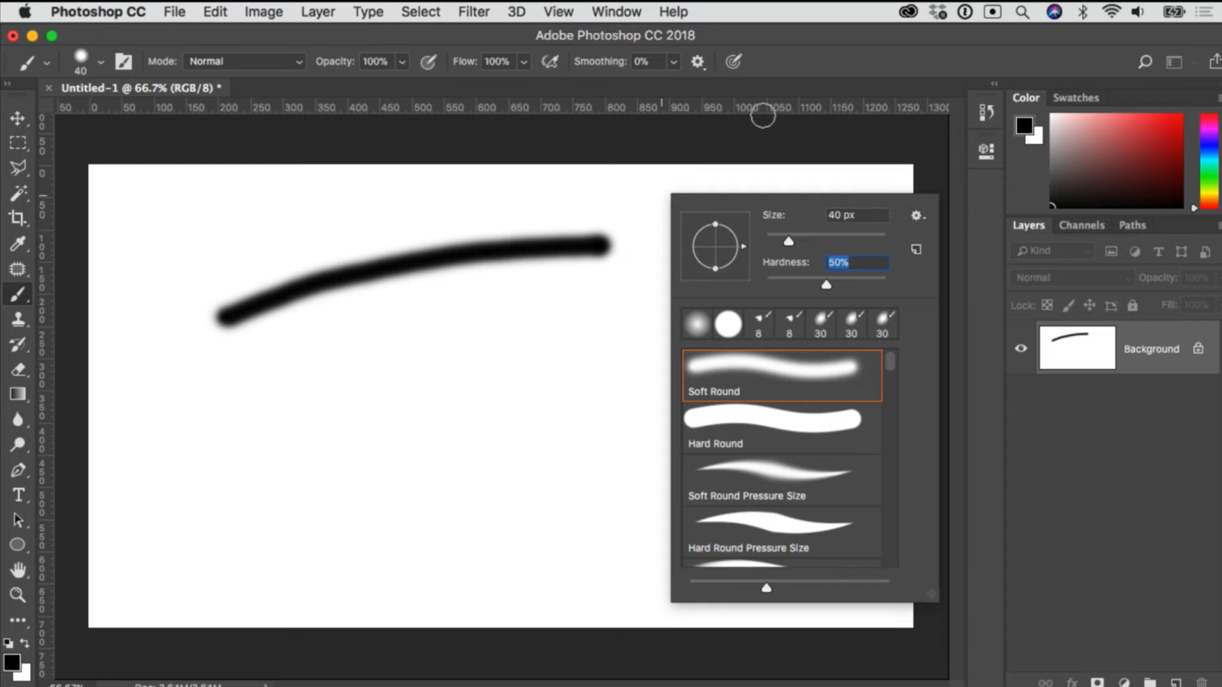
{"action": "left_click", "coordinate": [791, 62]}
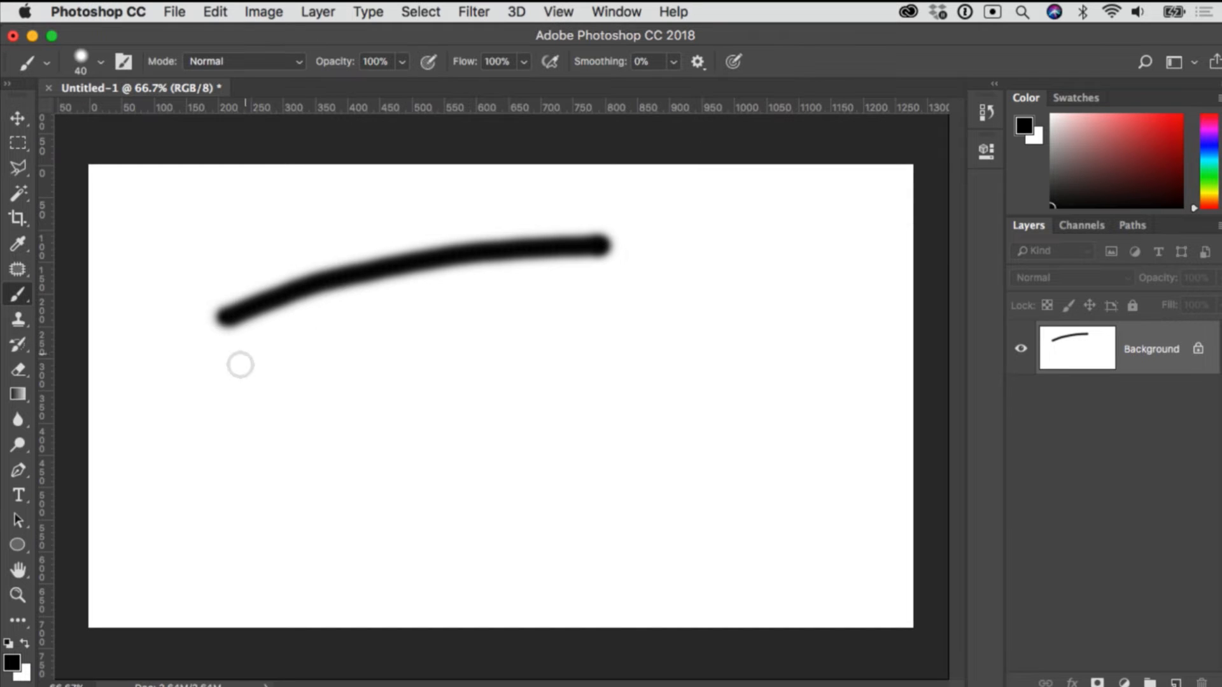
{"action": "mouse_move", "coordinate": [236, 358]}
{"action": "left_mouse_down"}
{"action": "mouse_move", "coordinate": [346, 326]}
{"action": "mouse_move", "coordinate": [613, 293]}
{"action": "left_mouse_up"}
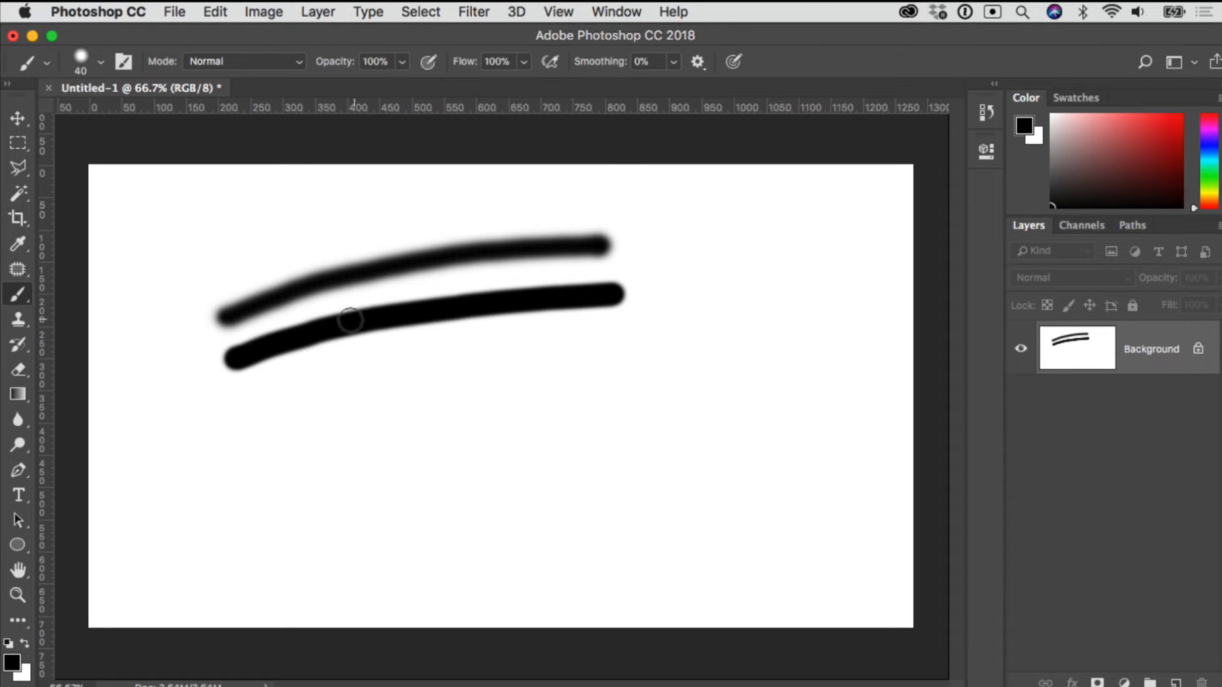
- Set the brush hardness to 100% and paint a third curved stroke below the second one
{"action": "right_click", "coordinate": [711, 245]}
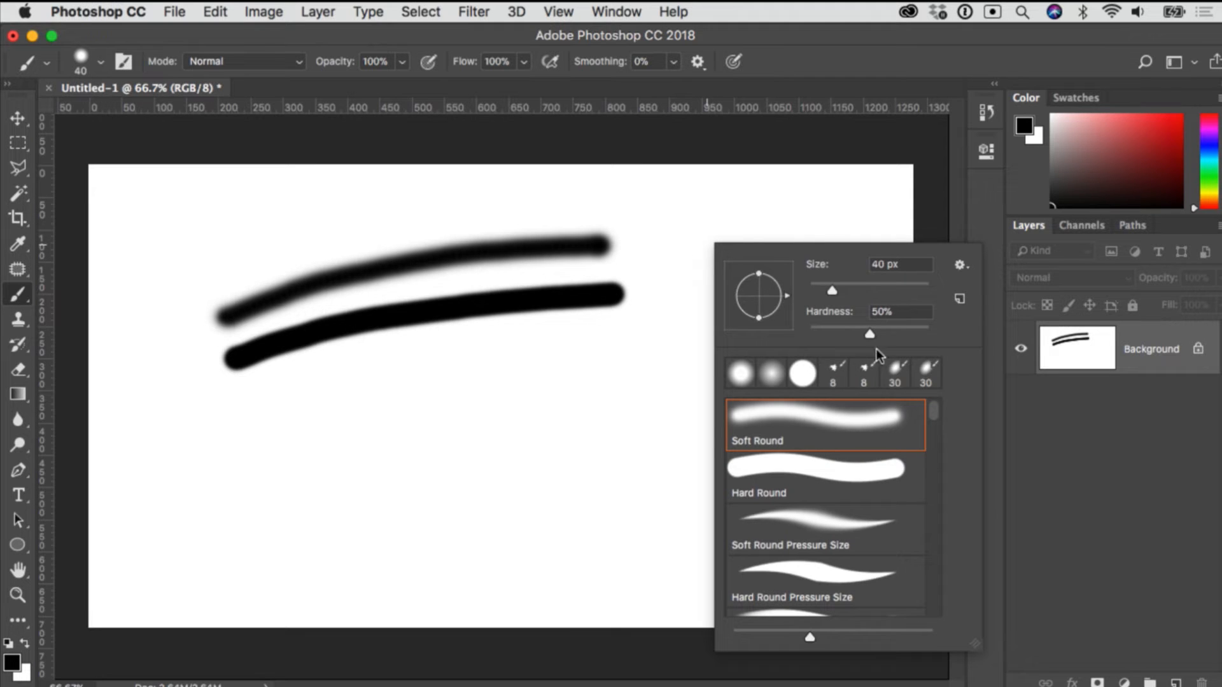
{"action": "key", "text": "Return"}
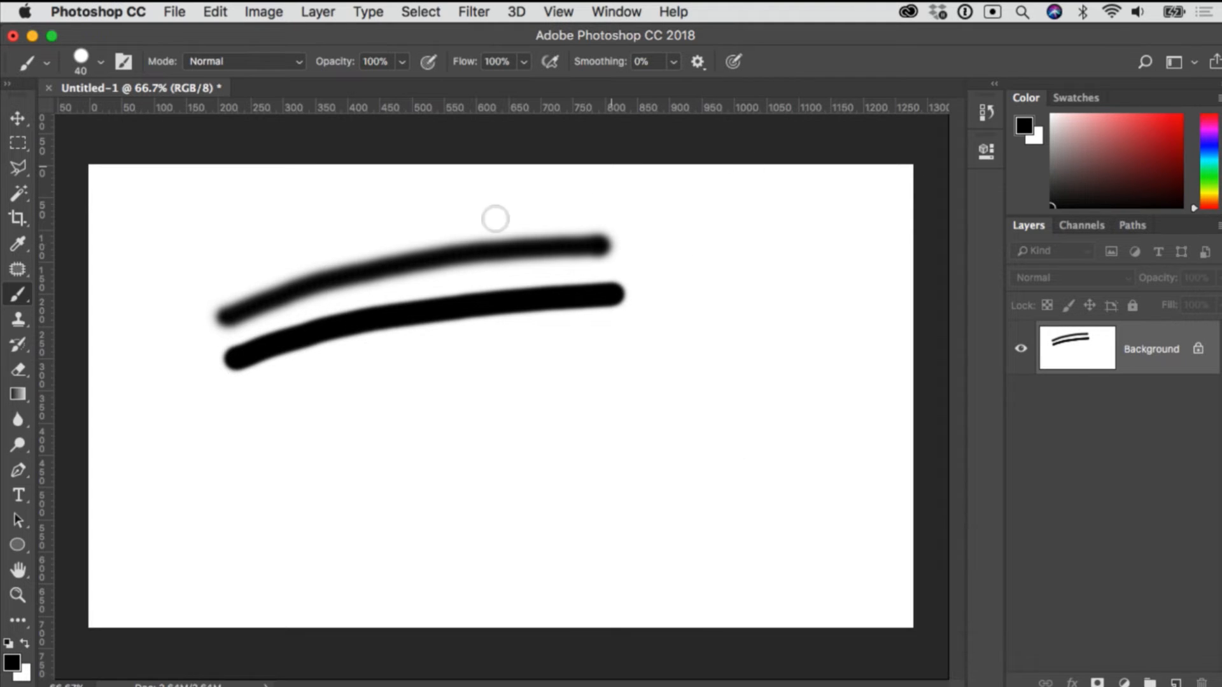
{"action": "left_click_drag", "start_coordinate": [249, 399], "coordinate": [619, 342]}
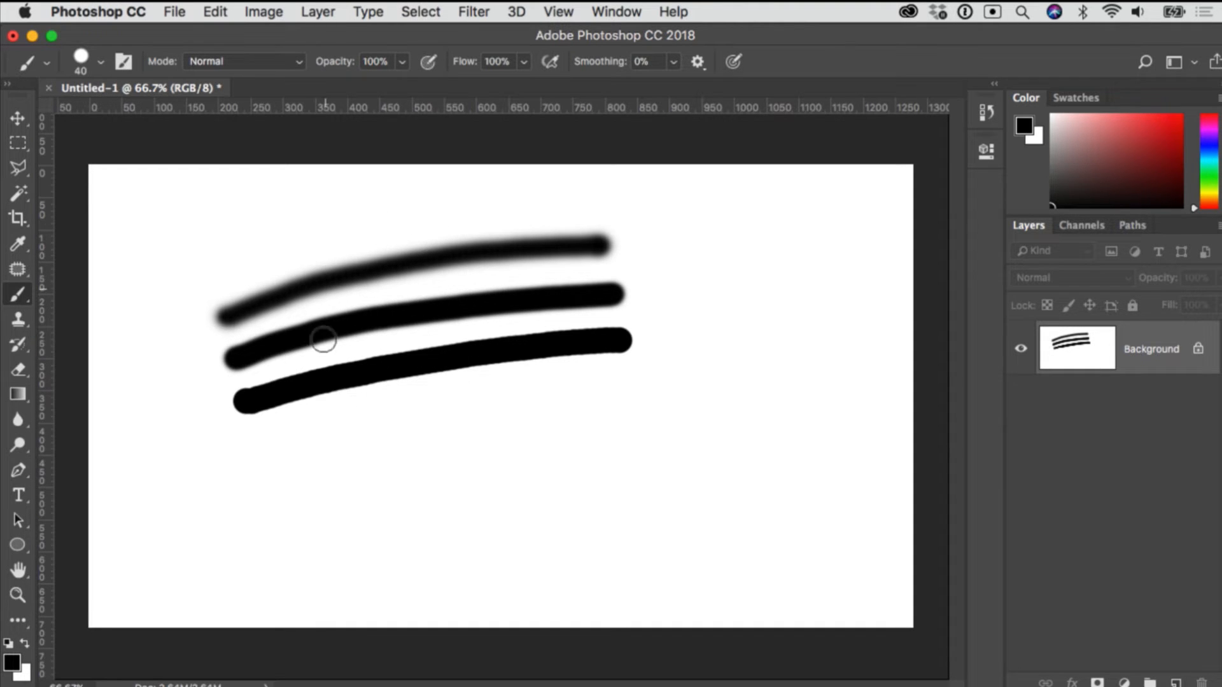
- Flatten the brush tip into a horizontal ellipse and paint a single dab and a curved stroke below the third stroke
{"action": "right_click", "coordinate": [741, 276]}
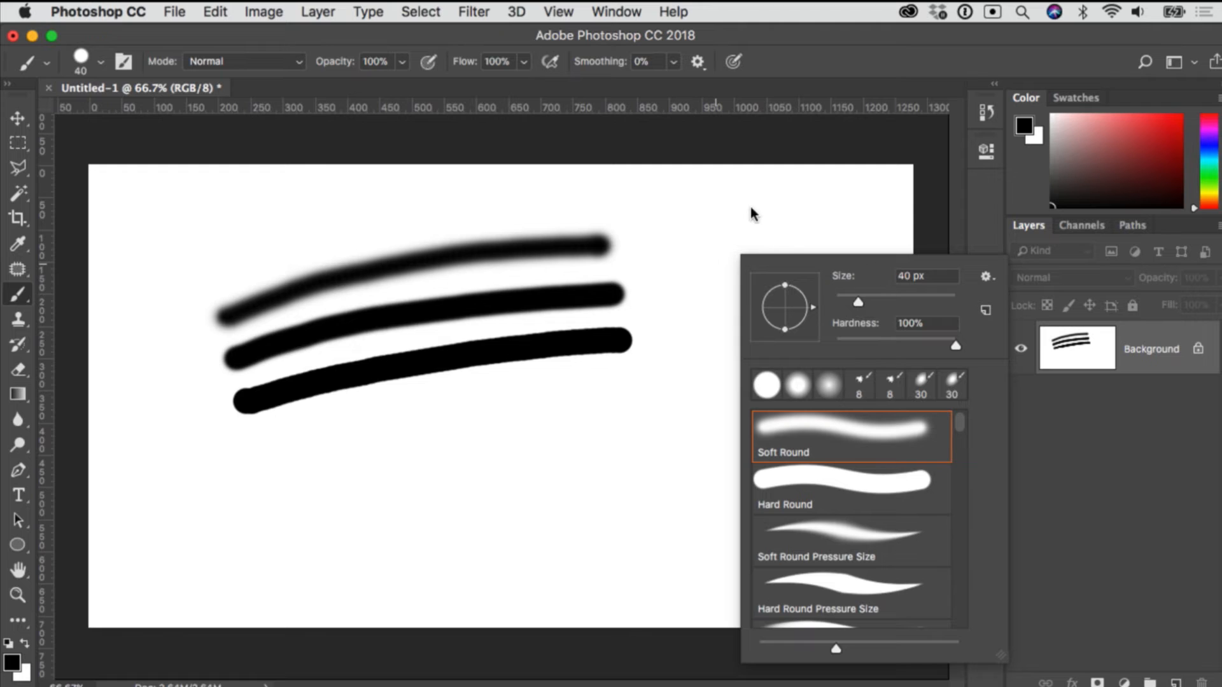
{"action": "right_click", "coordinate": [693, 215]}
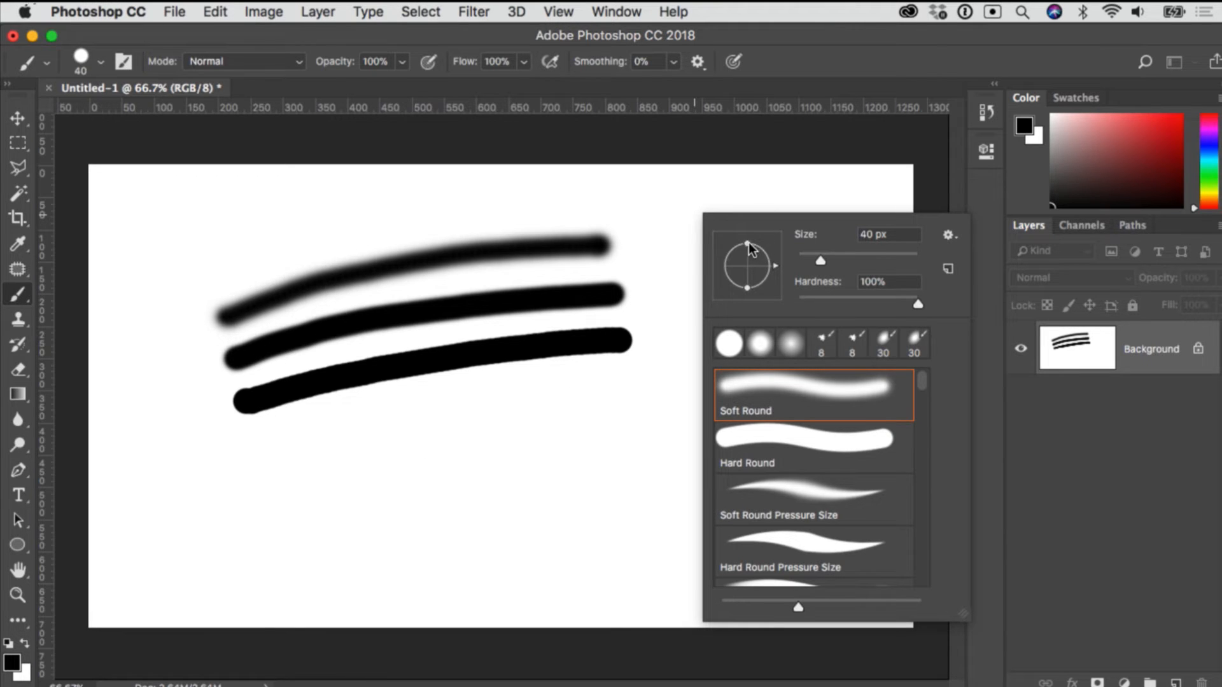
{"action": "left_click_drag", "start_coordinate": [748, 246], "coordinate": [748, 261]}
{"action": "left_click", "coordinate": [267, 439]}
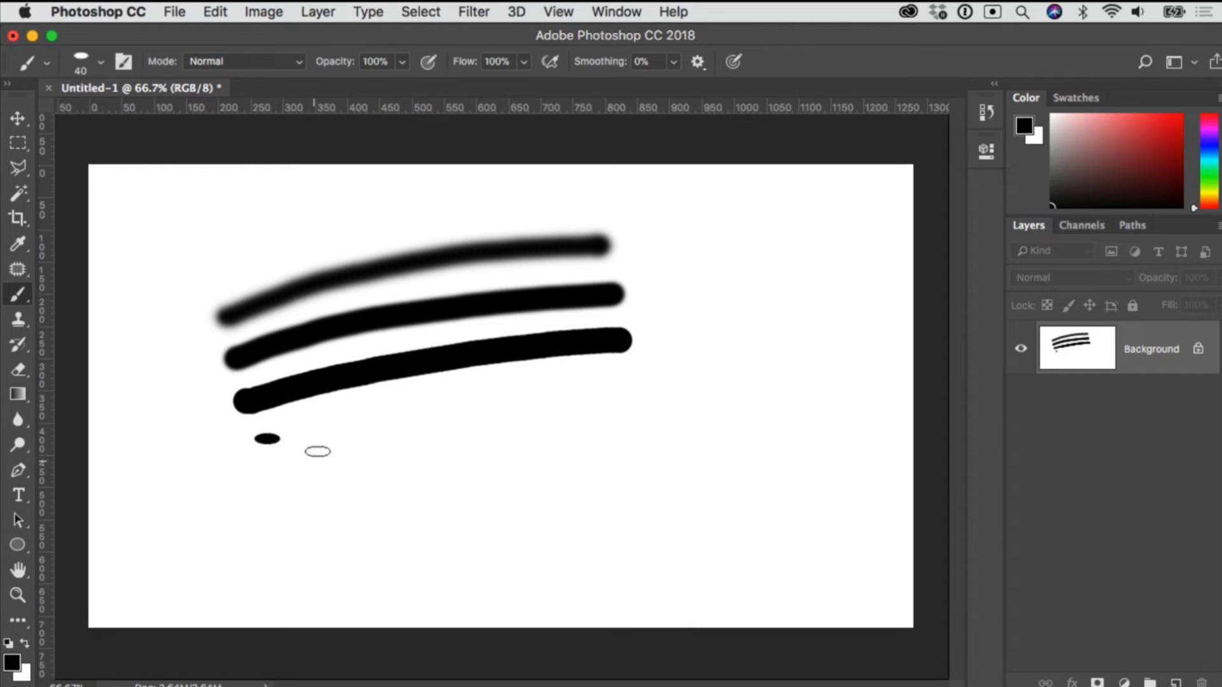
{"action": "mouse_move", "coordinate": [258, 481]}
{"action": "left_mouse_down"}
{"action": "mouse_move", "coordinate": [429, 418]}
{"action": "mouse_move", "coordinate": [663, 379]}
{"action": "left_mouse_up"}
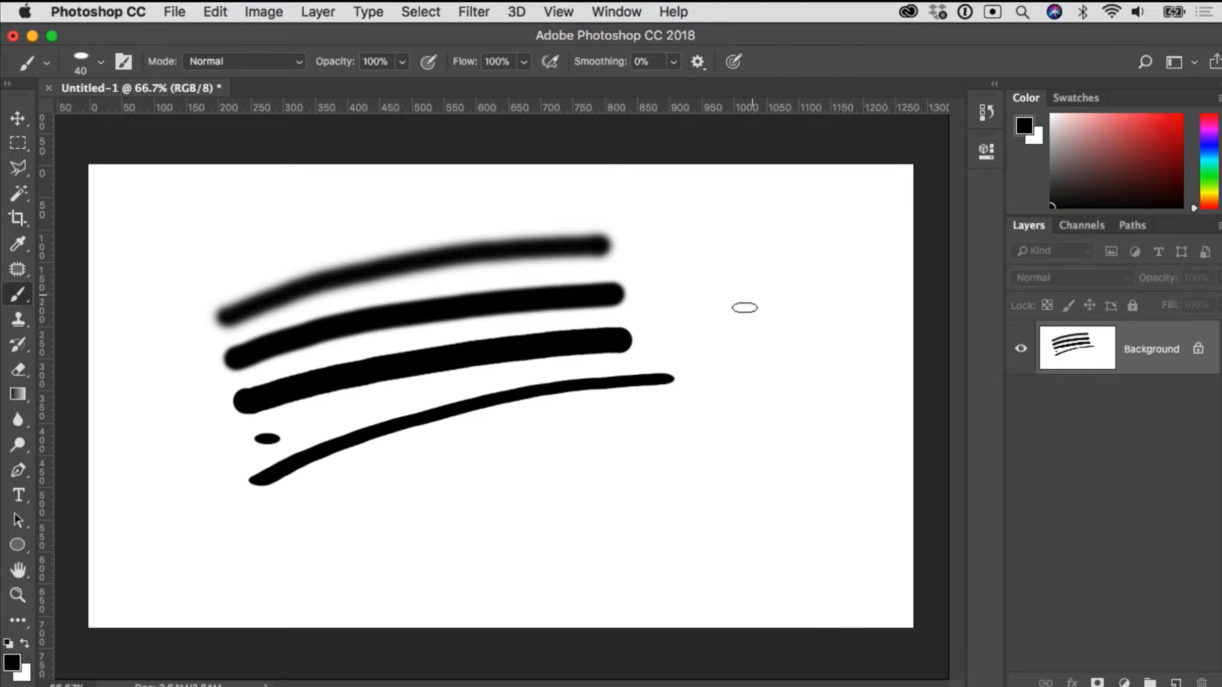
- Rotate the elliptical brush tip to a diagonal angle and paint another curved stroke below the previous one
{"action": "right_click", "coordinate": [744, 306]}
{"action": "left_click_drag", "start_coordinate": [823, 337], "coordinate": [819, 318]}
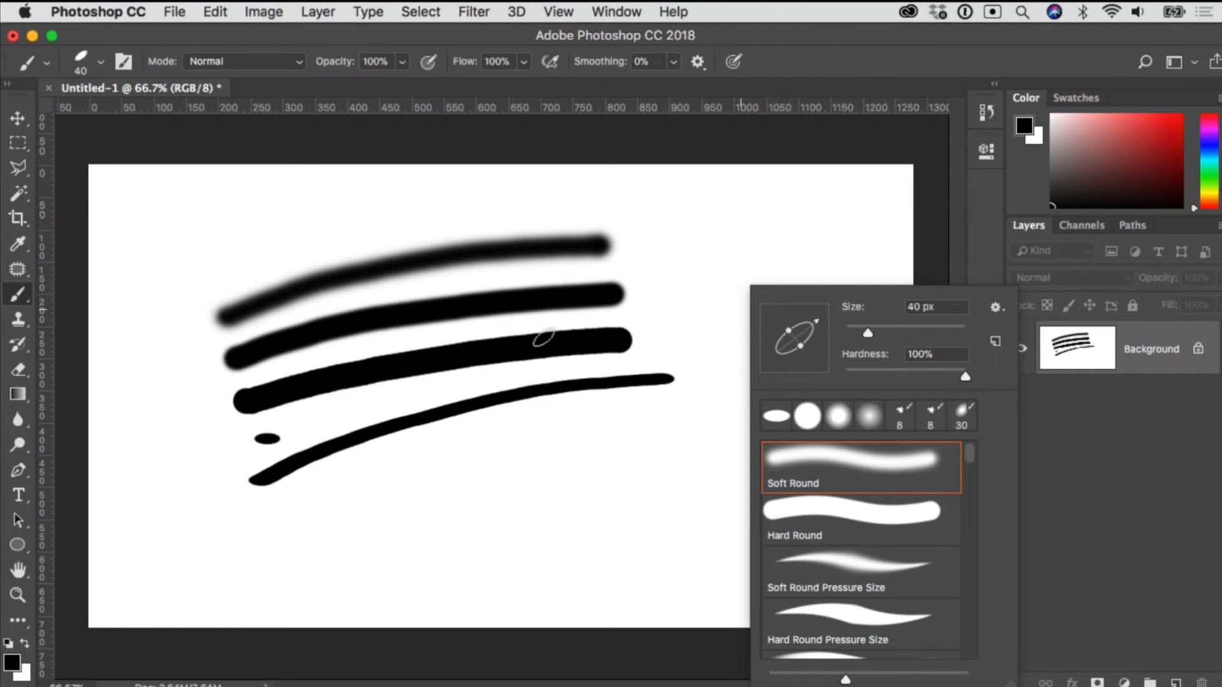
{"action": "left_click_drag", "start_coordinate": [278, 520], "coordinate": [693, 436]}
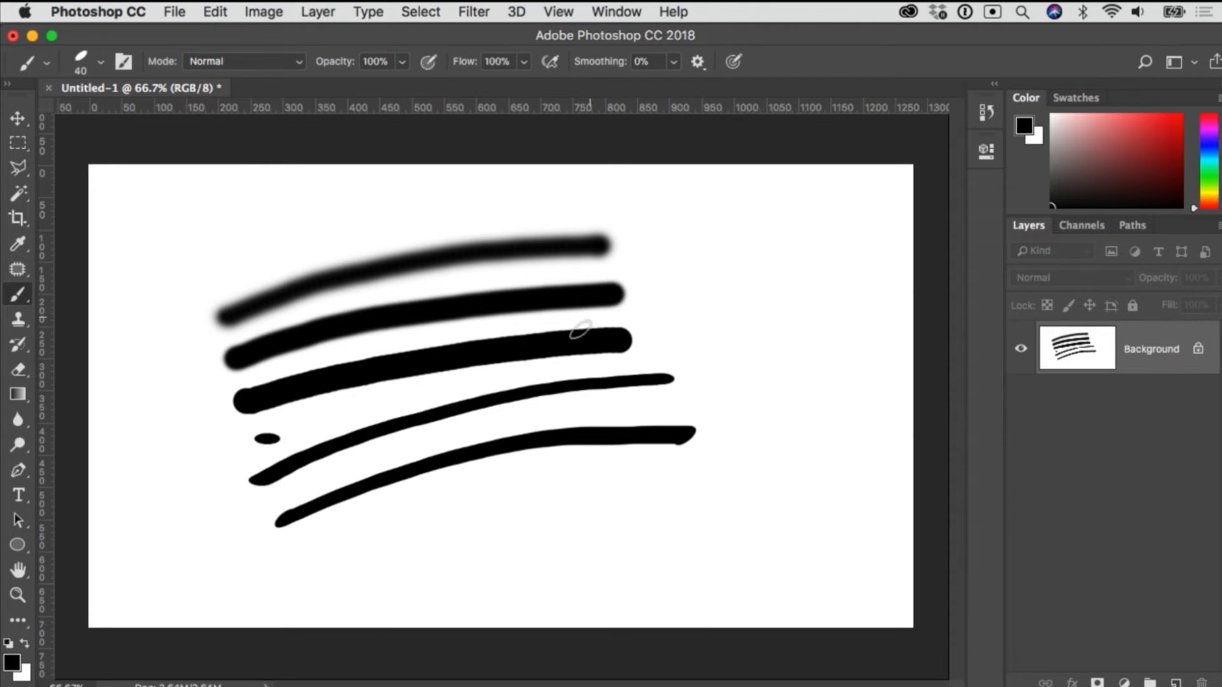
- Switch the brush to the hard round tip from the recently used brushes
{"action": "right_click", "coordinate": [706, 231]}
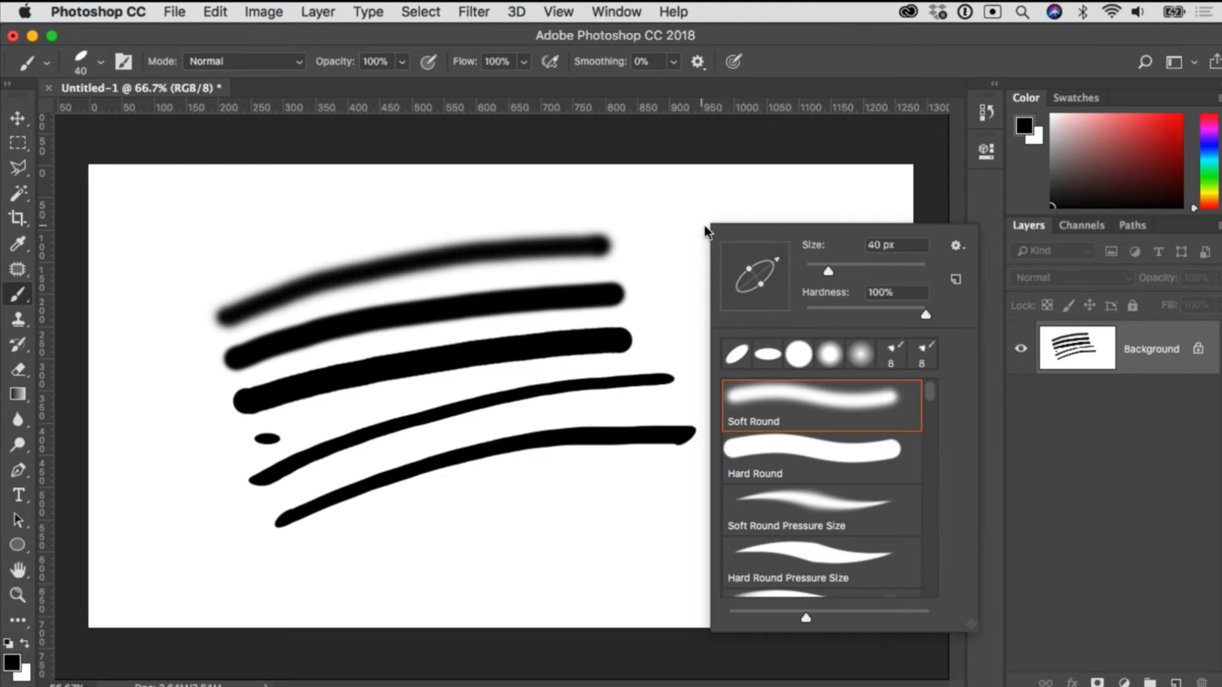
{"action": "right_click", "coordinate": [700, 182]}
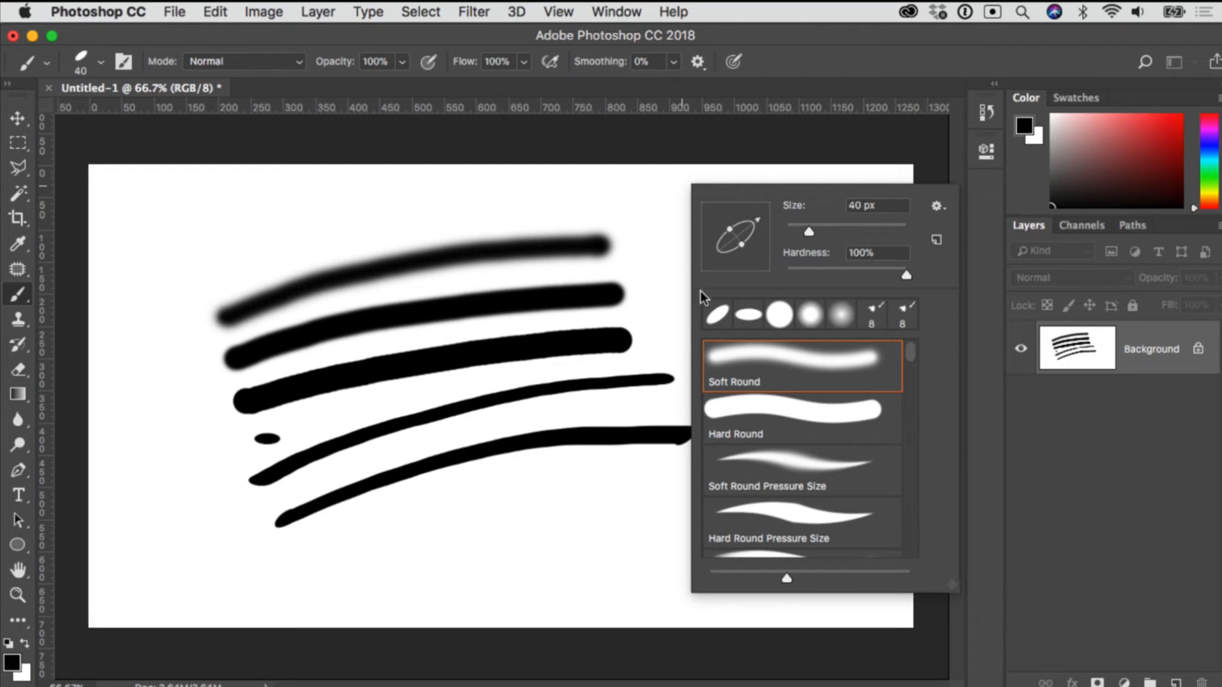
{"action": "left_click", "coordinate": [780, 315]}
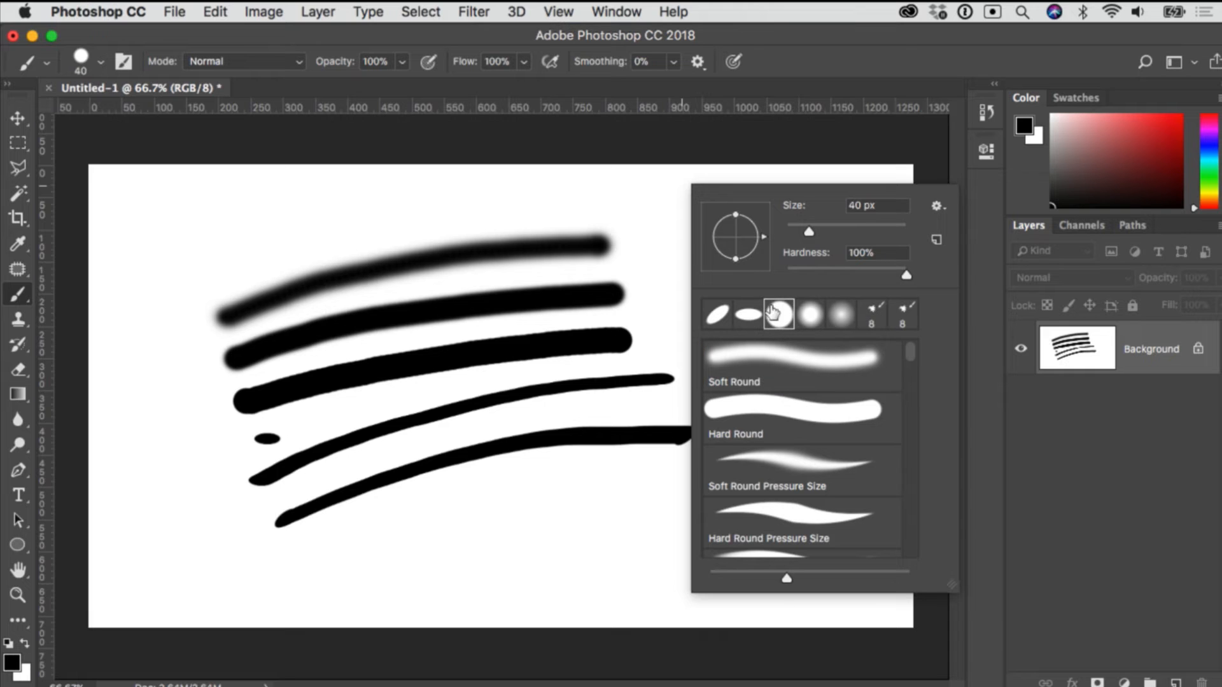
- Choose the Airbrush Hard High Density Grainy preset and paint a gently curved stroke below the diagonal-tip stroke
{"action": "scroll", "coordinate": [910, 364], "scroll_direction": "down", "scroll_amount": 10}
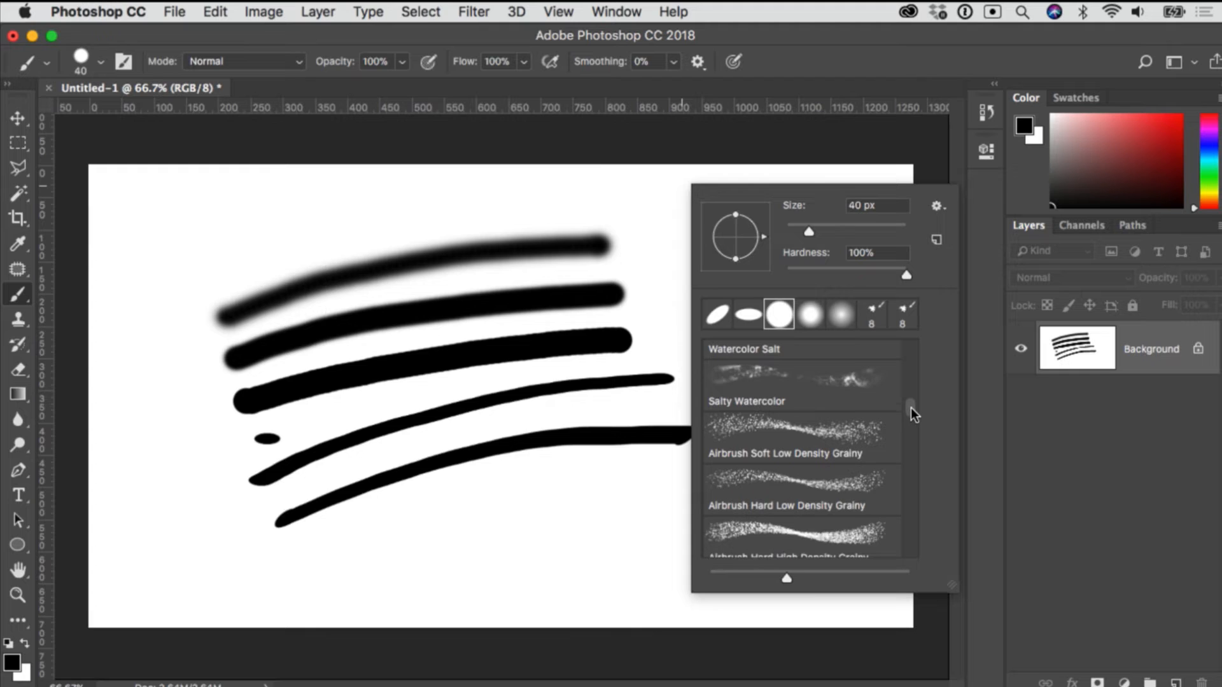
{"action": "scroll", "coordinate": [911, 410], "scroll_direction": "down", "scroll_amount": 2}
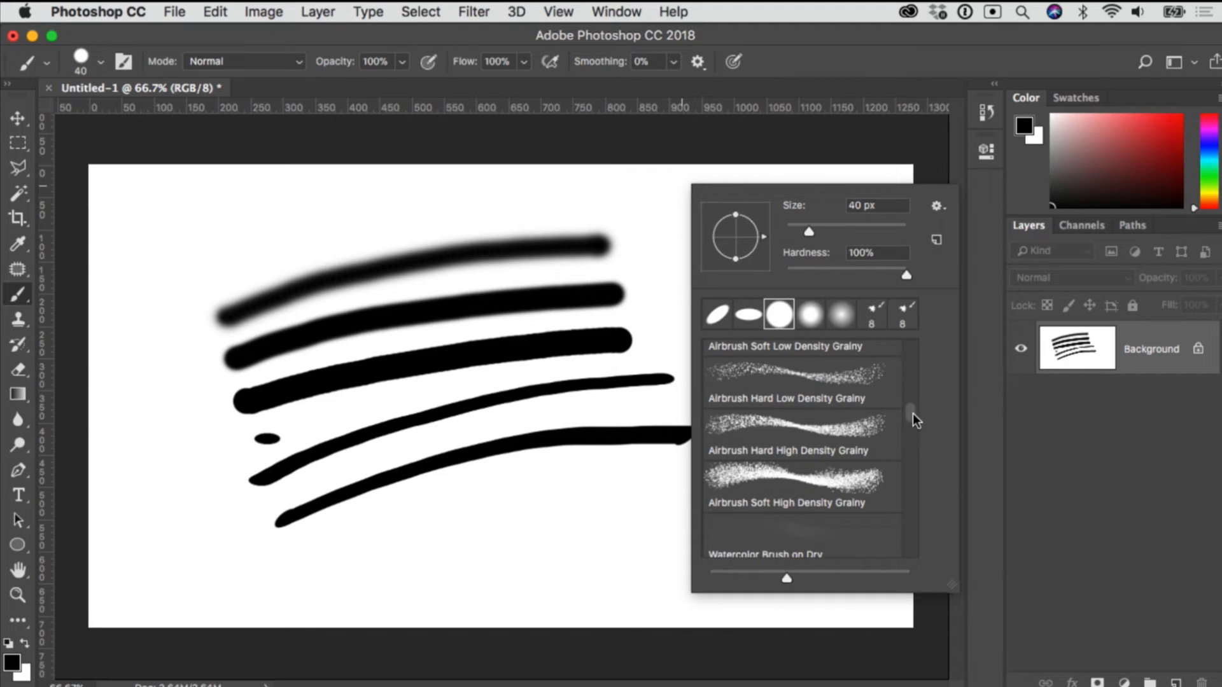
{"action": "scroll", "coordinate": [911, 418], "scroll_direction": "down", "scroll_amount": 3}
{"action": "scroll", "coordinate": [912, 419], "scroll_direction": "up", "scroll_amount": 5}
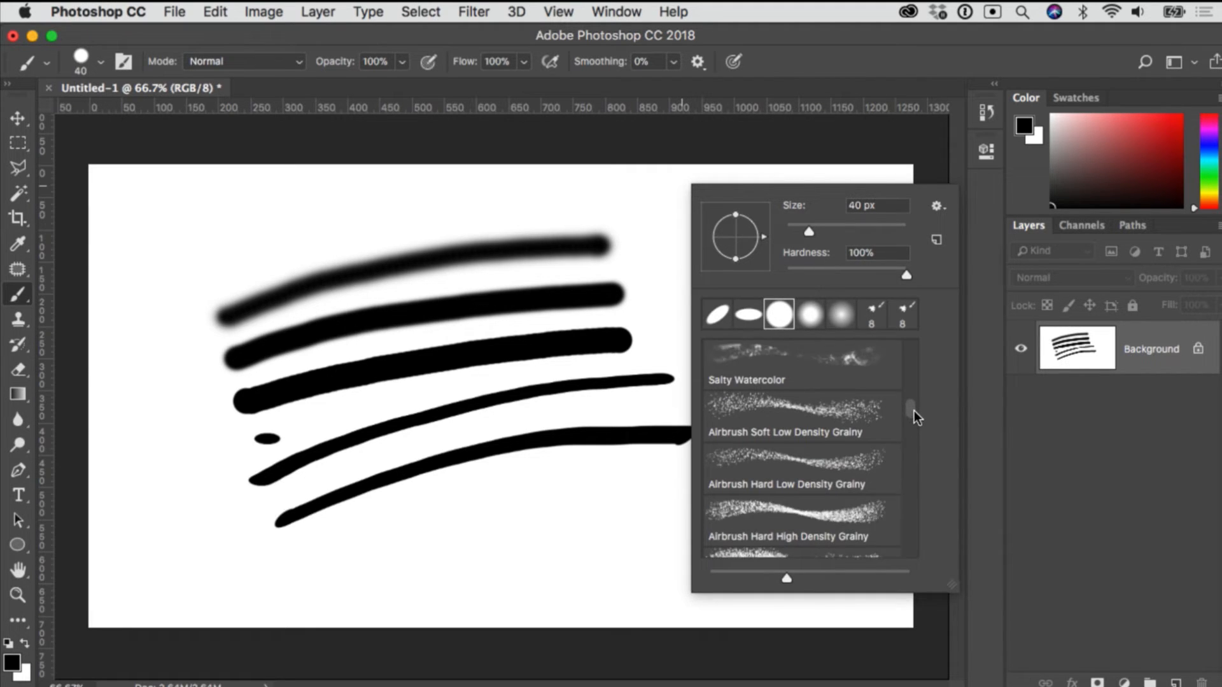
{"action": "scroll", "coordinate": [912, 412], "scroll_direction": "down", "scroll_amount": 1}
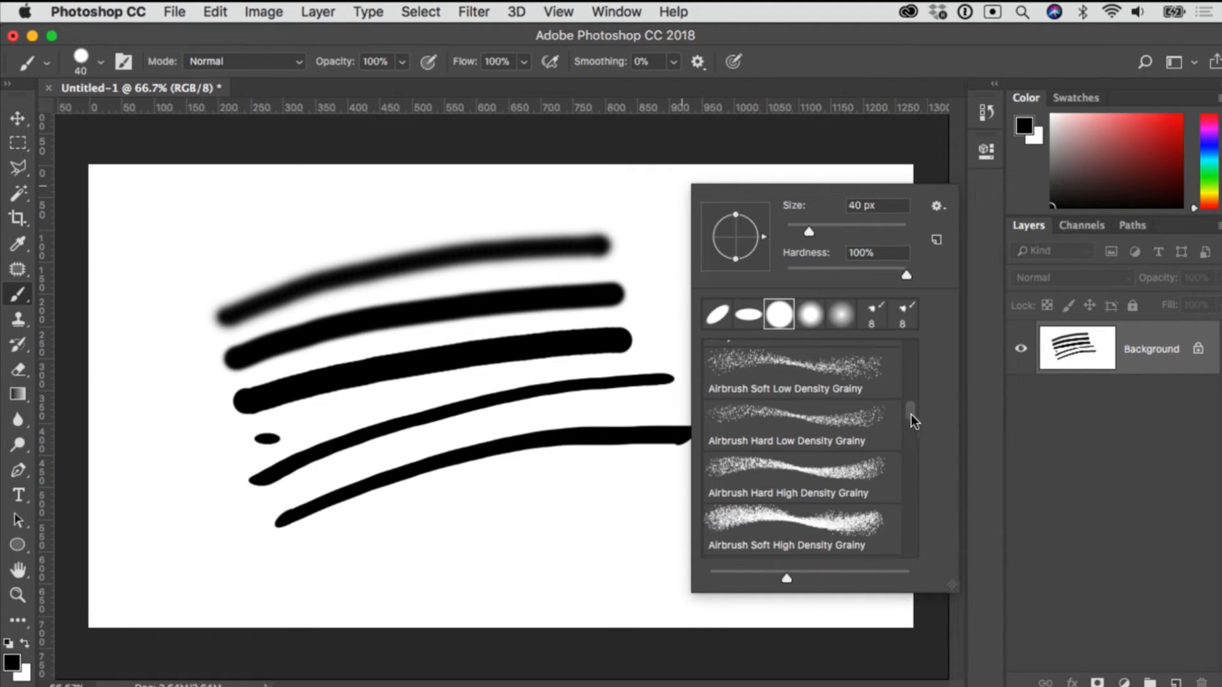
{"action": "left_click", "coordinate": [784, 471]}
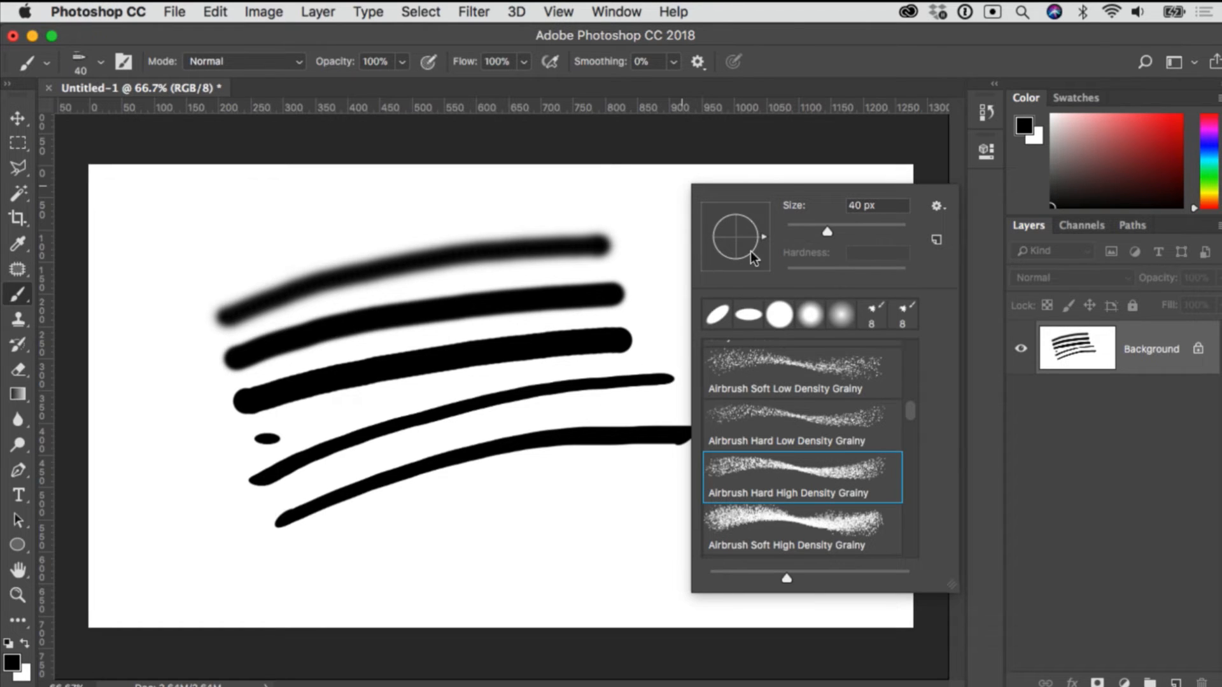
{"action": "left_click", "coordinate": [849, 42]}
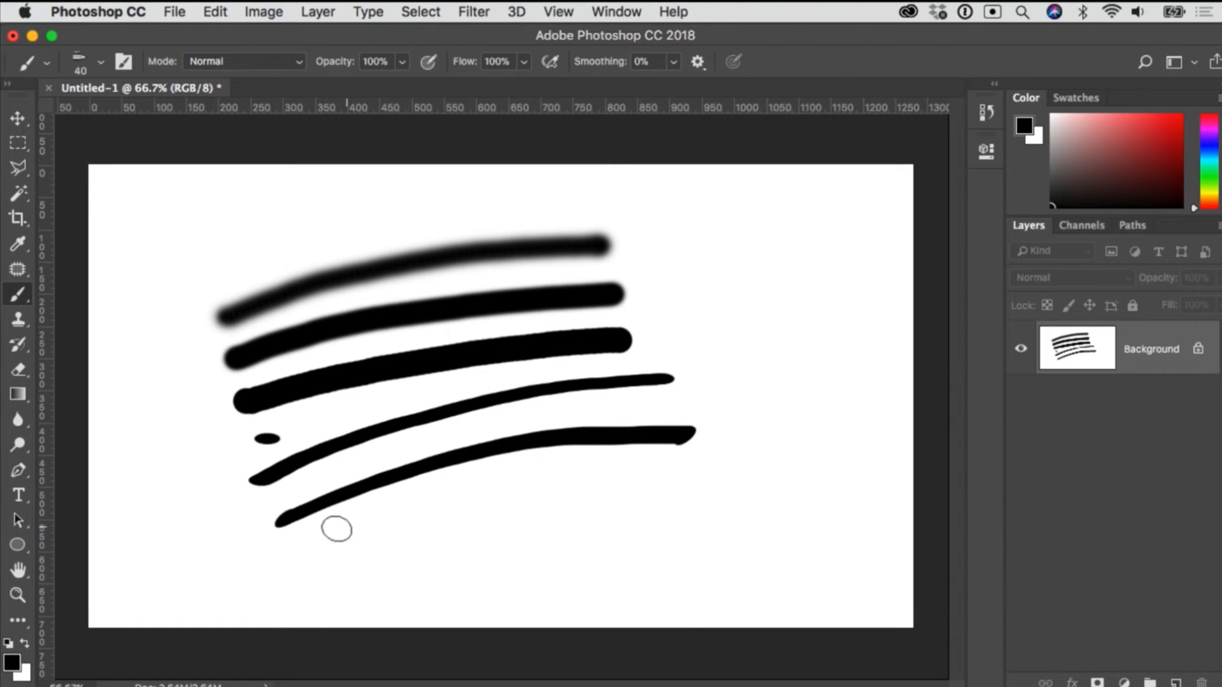
{"action": "mouse_move", "coordinate": [327, 542]}
{"action": "left_mouse_down"}
{"action": "mouse_move", "coordinate": [568, 487]}
{"action": "mouse_move", "coordinate": [759, 468]}
{"action": "left_mouse_up"}
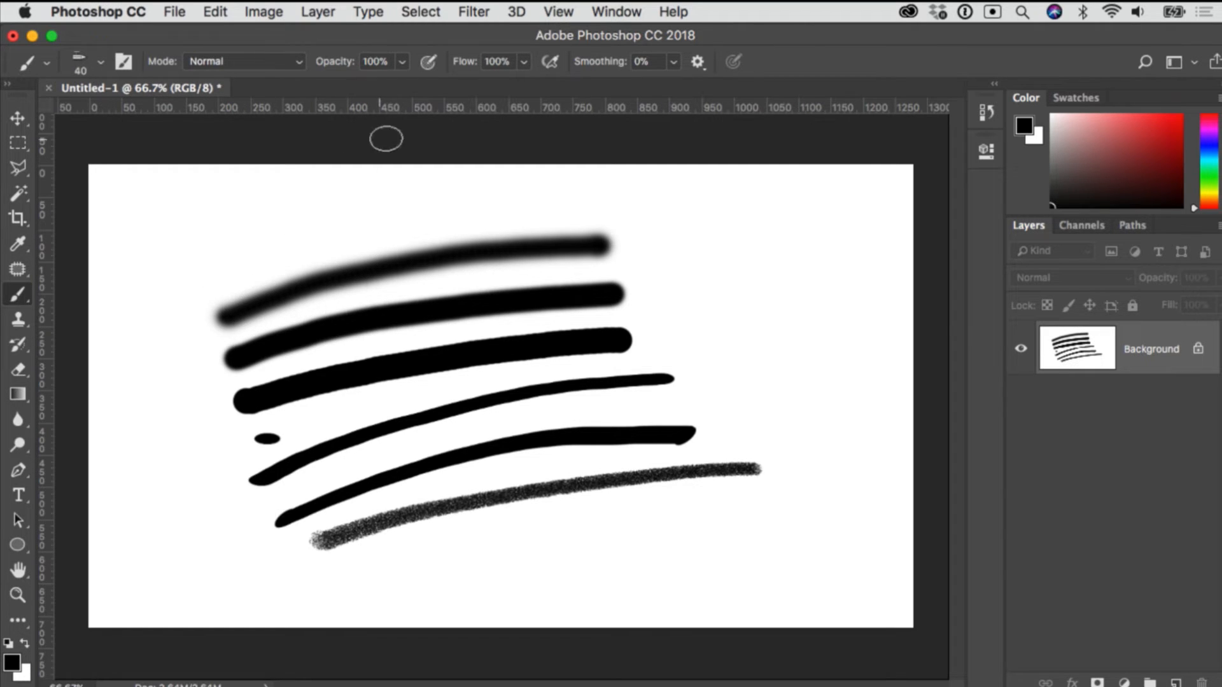
- Switch the brush to the recently used soft round tip with 0% hardness
{"action": "right_click", "coordinate": [681, 278]}
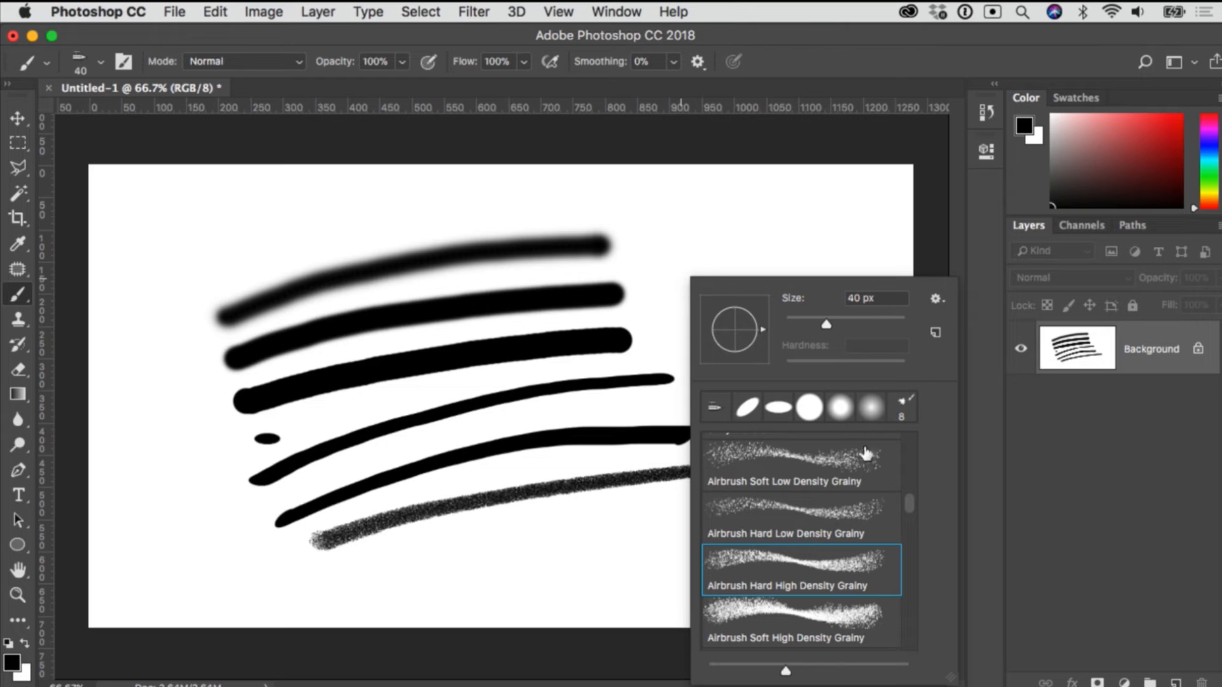
{"action": "left_click", "coordinate": [869, 407]}
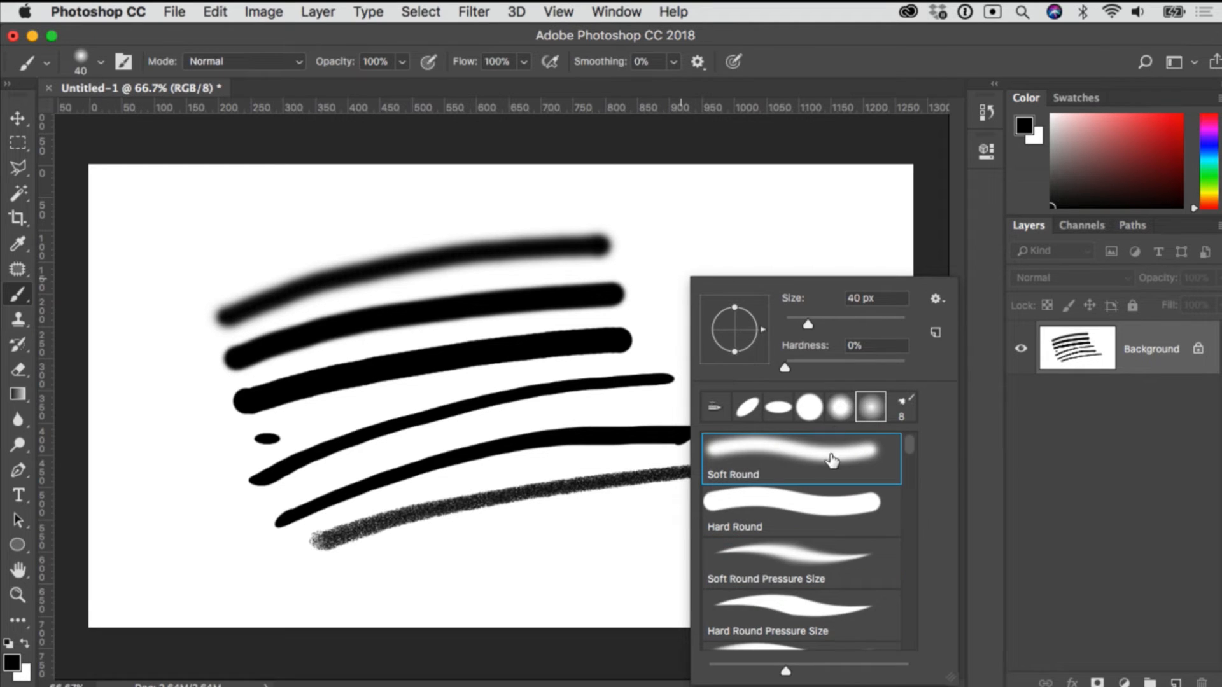
{"action": "left_click", "coordinate": [806, 60]}
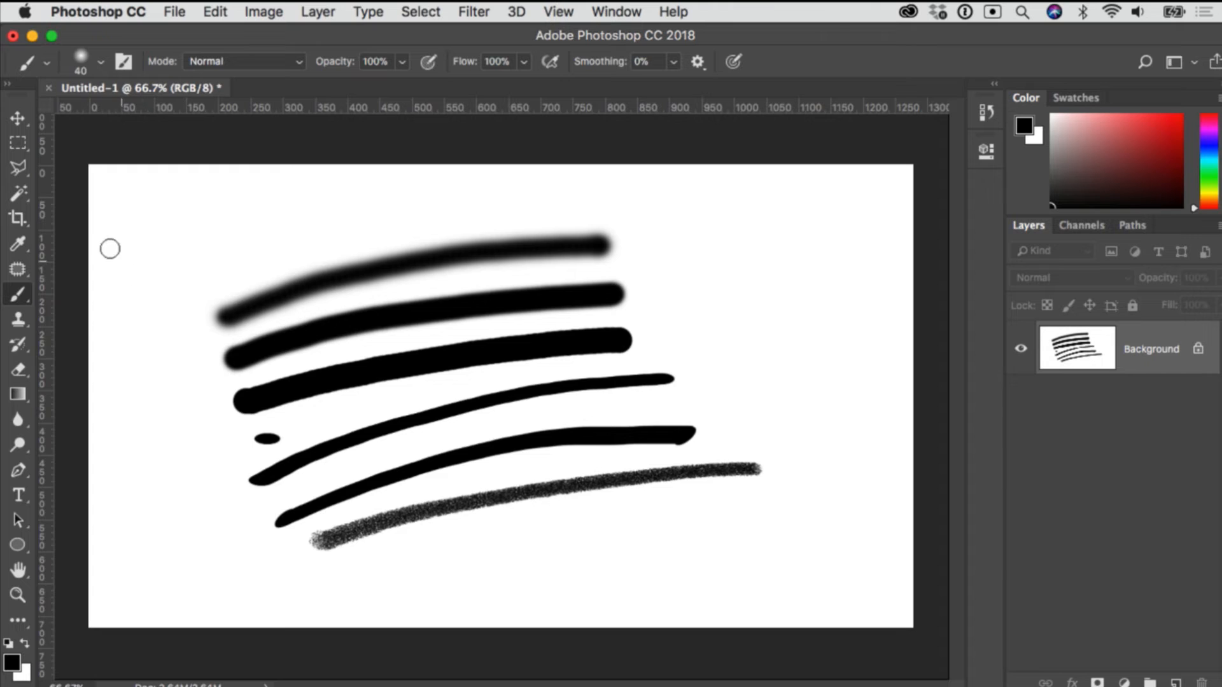
- Erase all the sample strokes from the canvas using the Eraser with its hard round 46 px tip
{"action": "left_click", "coordinate": [17, 374]}
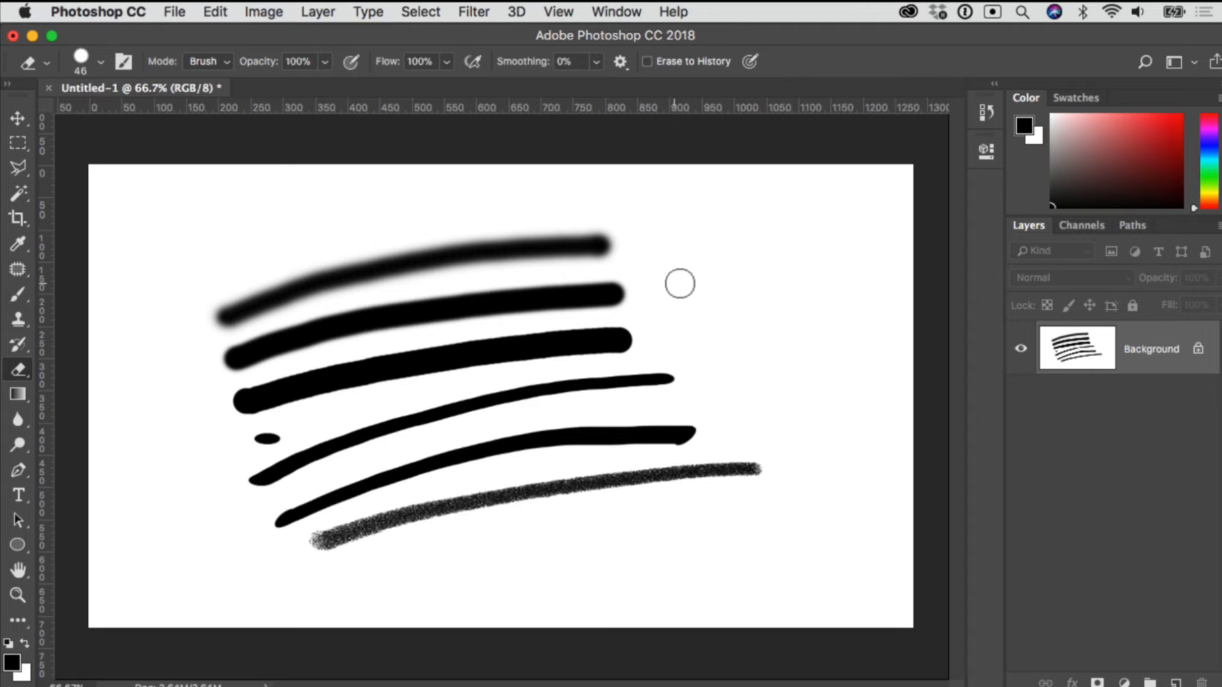
{"action": "right_click", "coordinate": [673, 247]}
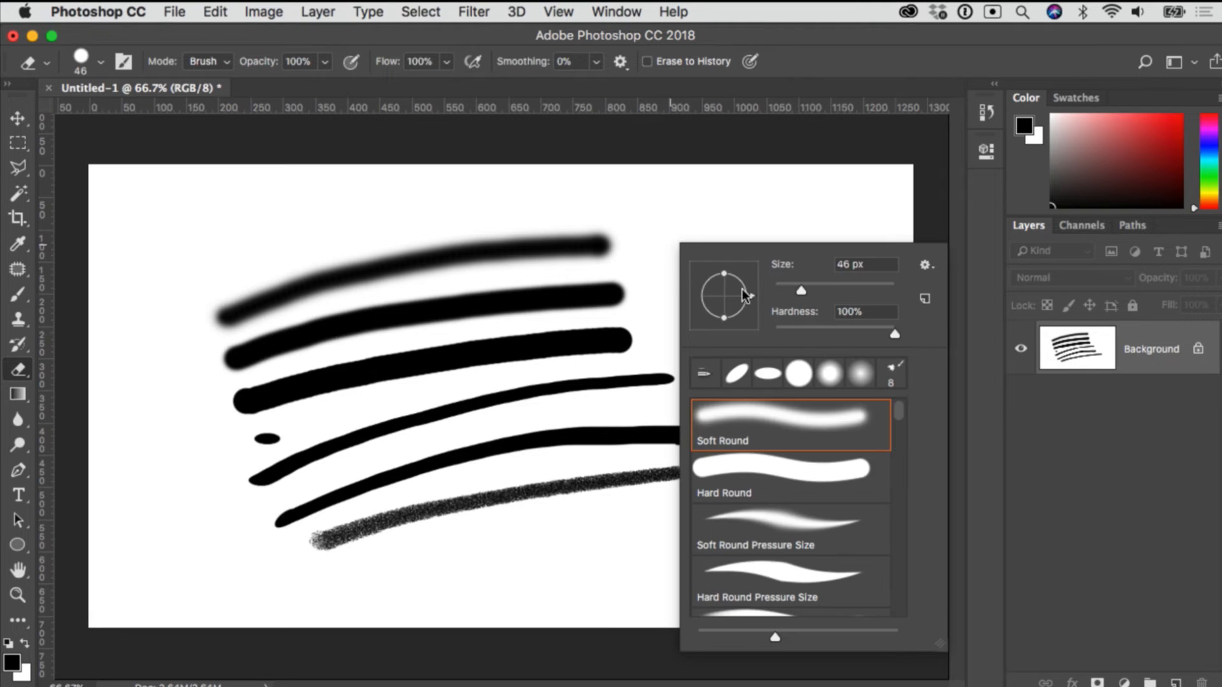
{"action": "left_click", "coordinate": [640, 136]}
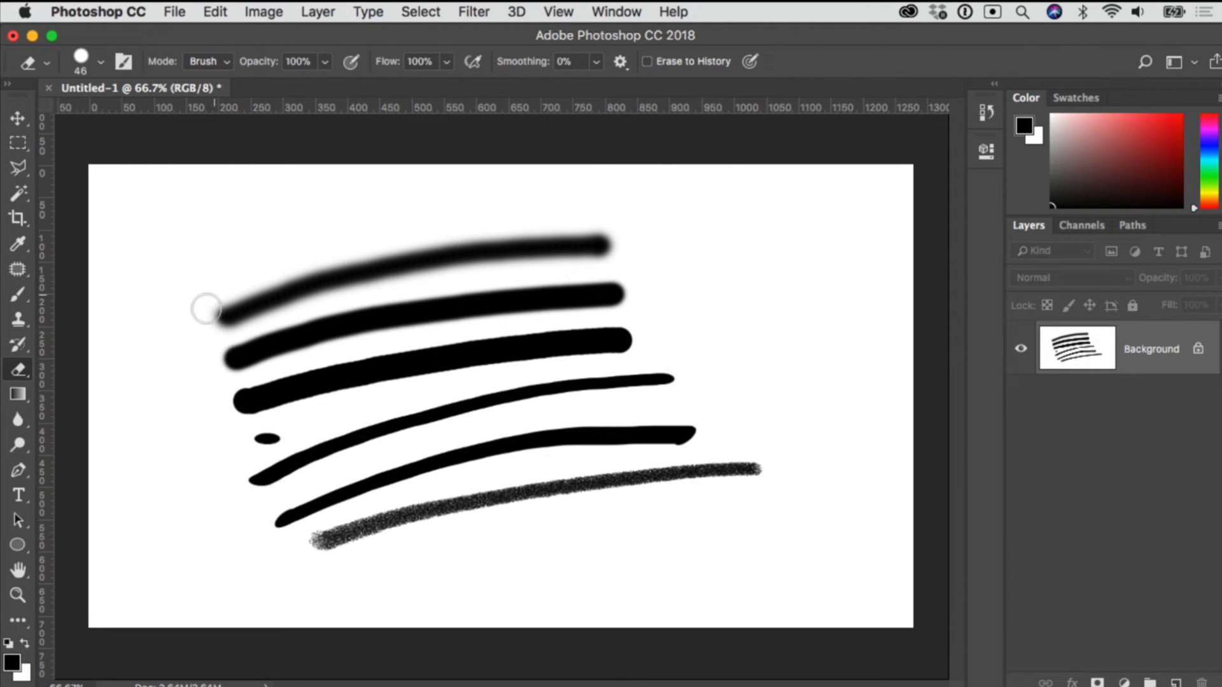
{"action": "mouse_move", "coordinate": [226, 329]}
{"action": "left_mouse_down"}
{"action": "mouse_move", "coordinate": [229, 259]}
{"action": "mouse_move", "coordinate": [278, 300]}
{"action": "mouse_move", "coordinate": [314, 226]}
{"action": "mouse_move", "coordinate": [499, 254]}
{"action": "mouse_move", "coordinate": [308, 316]}
{"action": "mouse_move", "coordinate": [717, 282]}
{"action": "mouse_move", "coordinate": [352, 395]}
{"action": "mouse_move", "coordinate": [681, 403]}
{"action": "mouse_move", "coordinate": [337, 545]}
{"action": "mouse_move", "coordinate": [597, 488]}
{"action": "mouse_move", "coordinate": [556, 485]}
{"action": "mouse_move", "coordinate": [600, 439]}
{"action": "mouse_move", "coordinate": [733, 380]}
{"action": "left_mouse_up"}
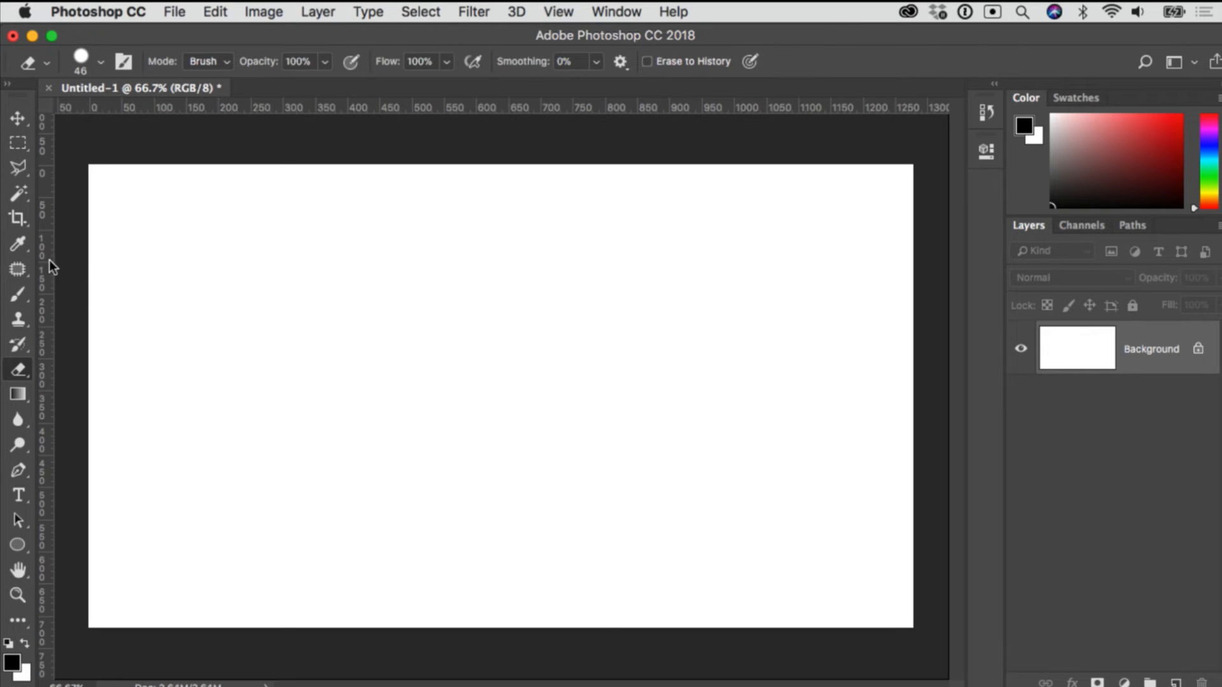
- Return to the Brush tool and review its blending modes, keeping Normal
{"action": "left_click", "coordinate": [18, 302]}
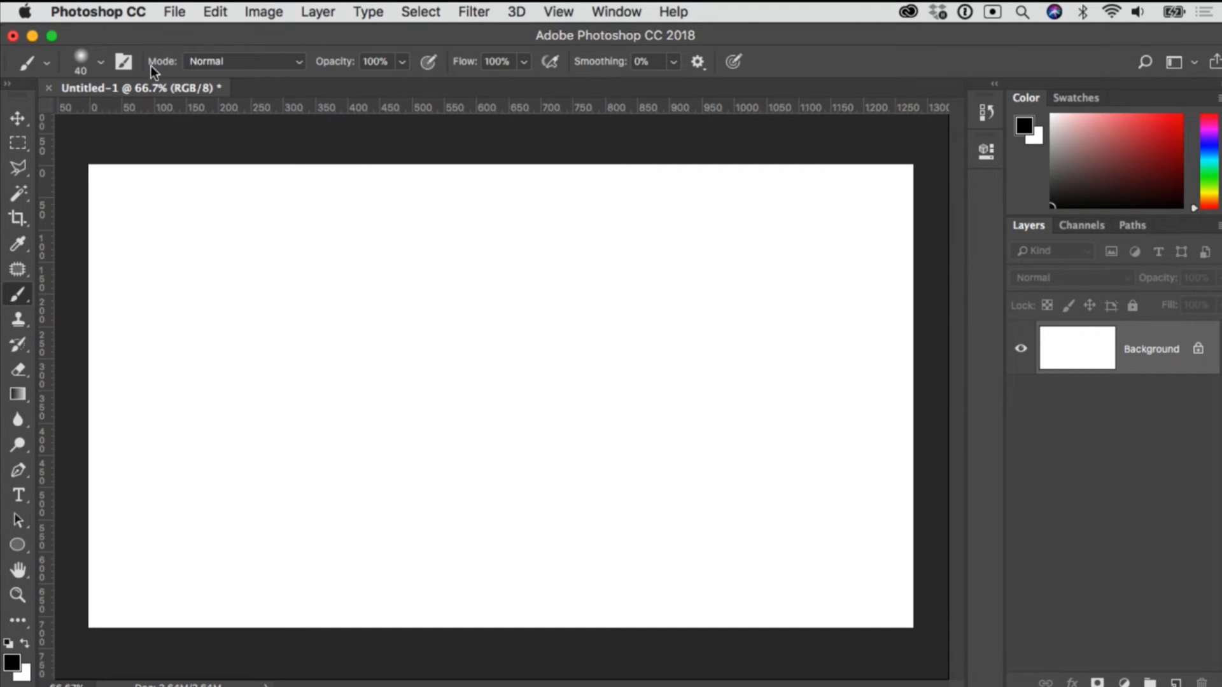
{"action": "left_click", "coordinate": [298, 63]}
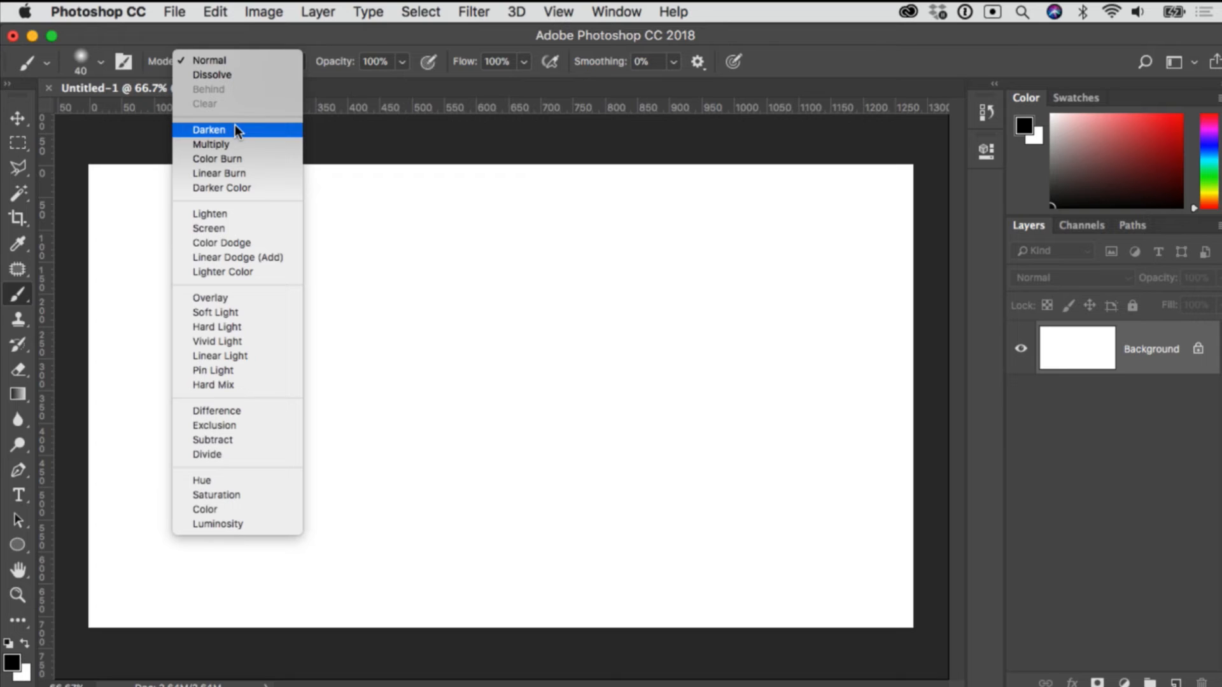
{"action": "left_click", "coordinate": [257, 34]}
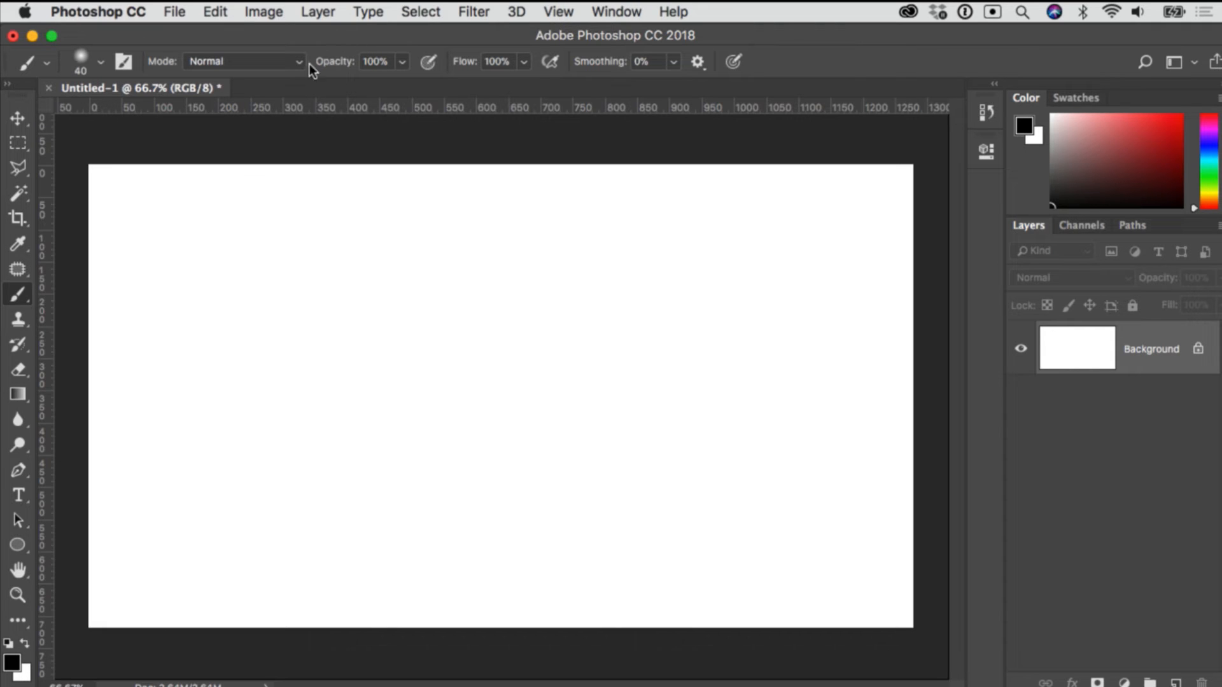
{"action": "left_click_drag", "start_coordinate": [356, 31], "coordinate": [357, 39]}
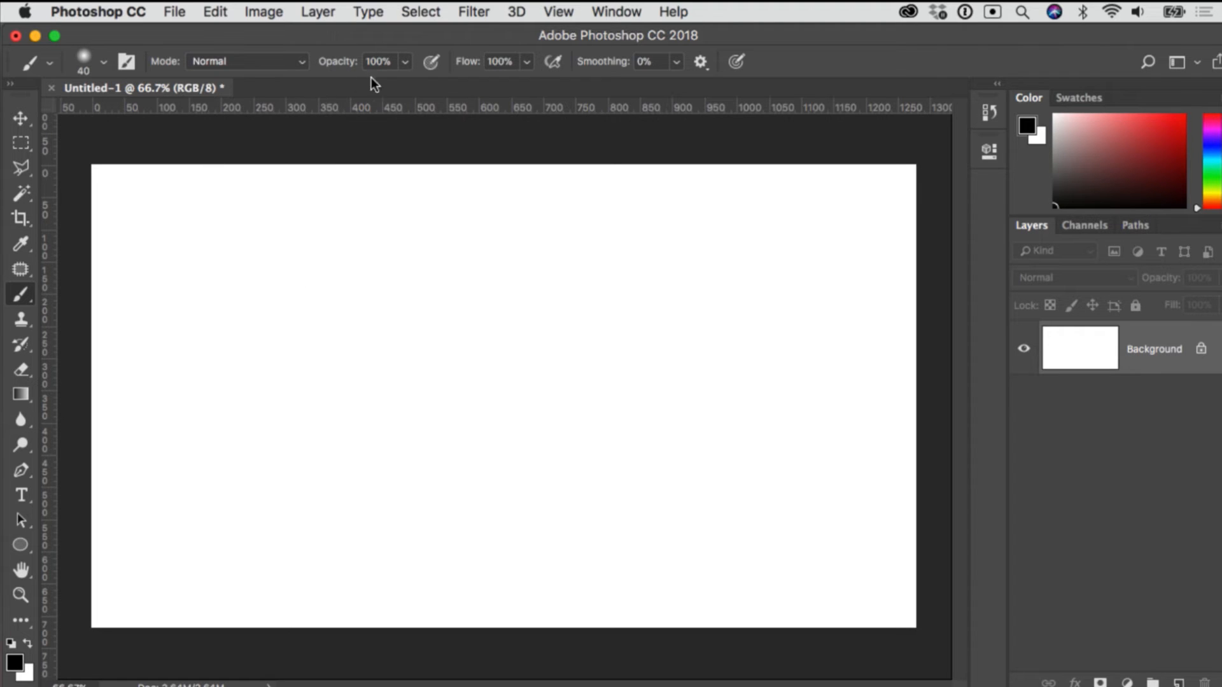
- Set the brush opacity to 50% and paint a horizontal stroke across the upper part of the canvas
{"action": "left_click", "coordinate": [394, 62]}
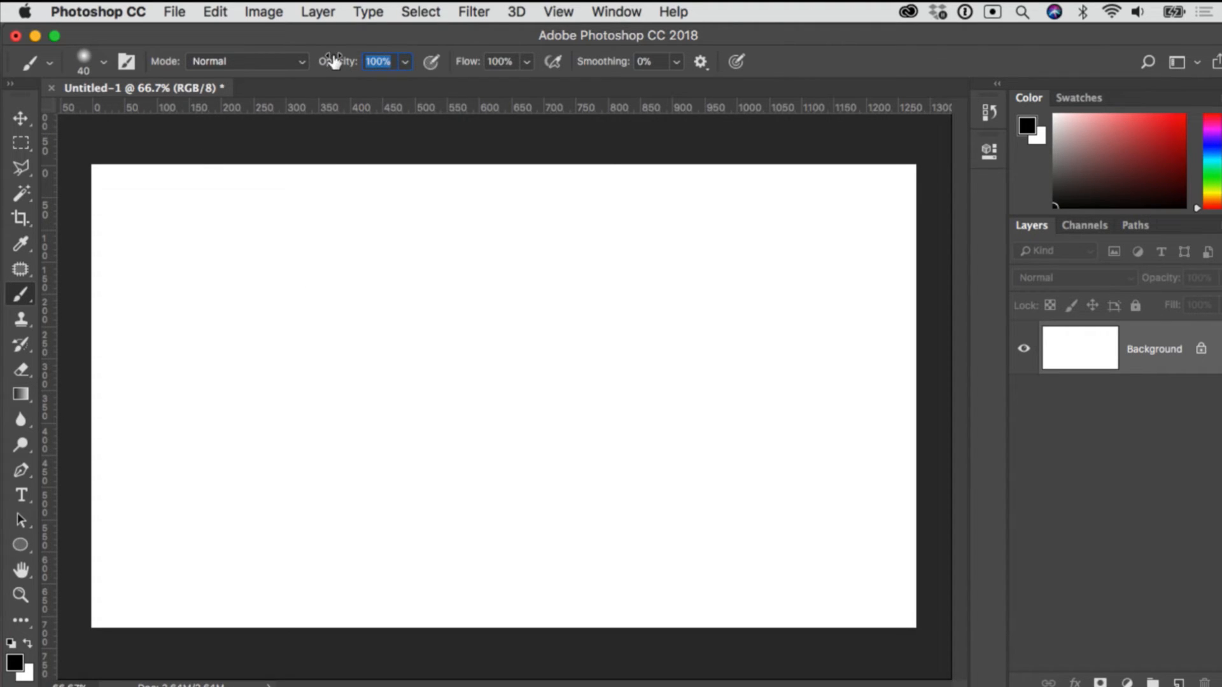
{"action": "type", "text": "50"}
{"action": "key", "text": "Return"}
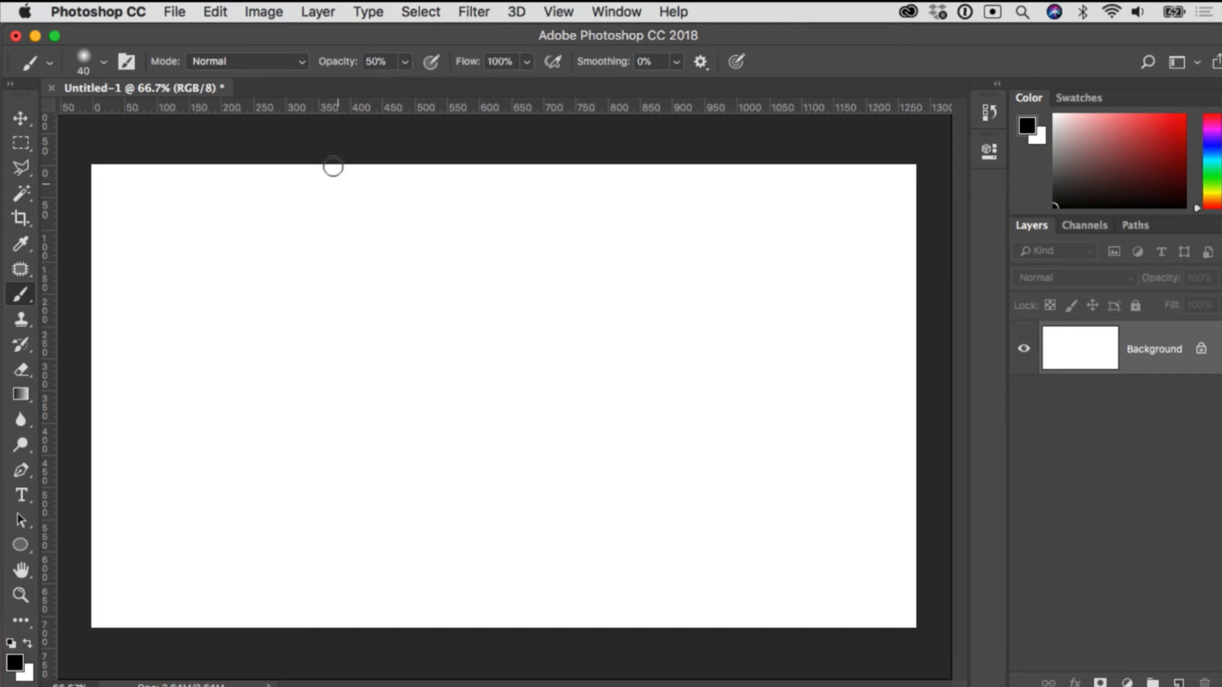
{"action": "left_click_drag", "start_coordinate": [314, 228], "coordinate": [723, 228]}
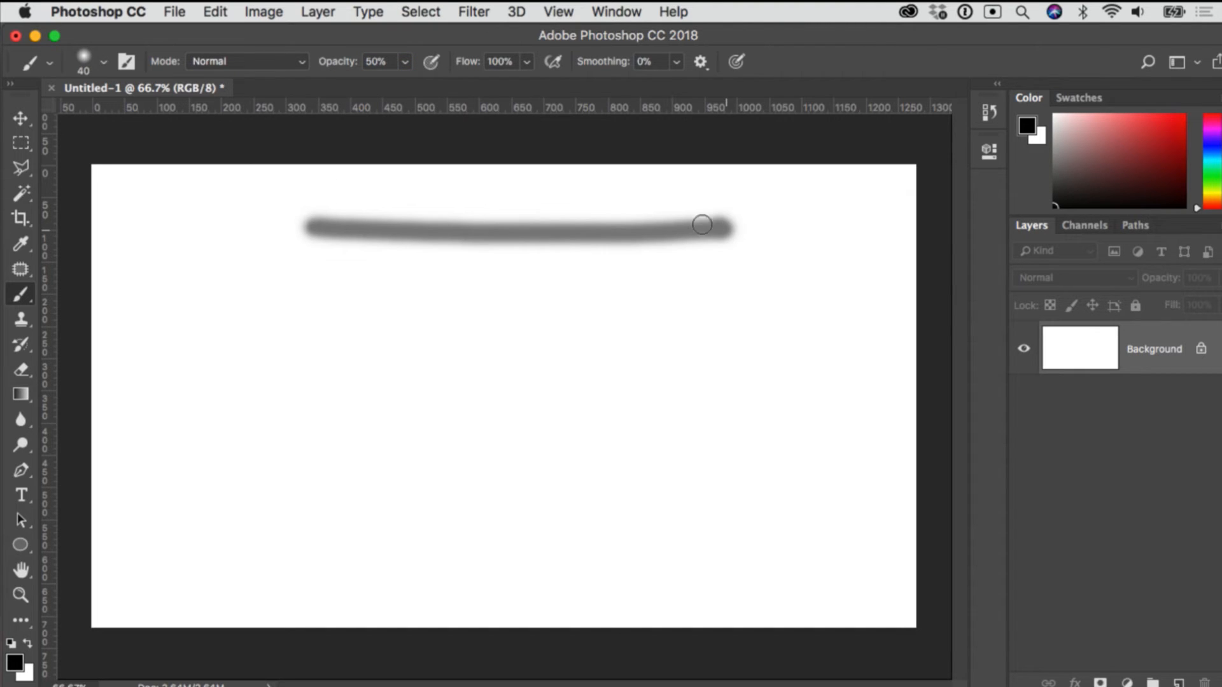
- Lower the brush opacity well below 50% and paint a fainter horizontal stroke just under the first one
{"action": "left_click", "coordinate": [404, 61]}
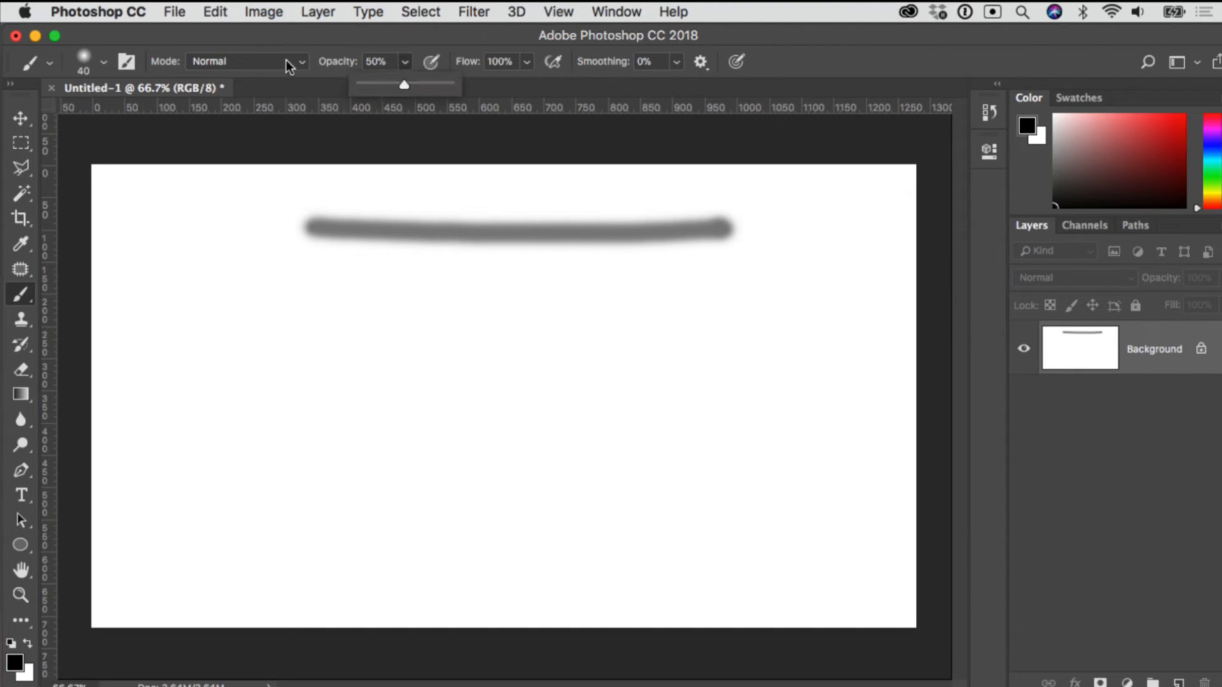
{"action": "left_click", "coordinate": [406, 62]}
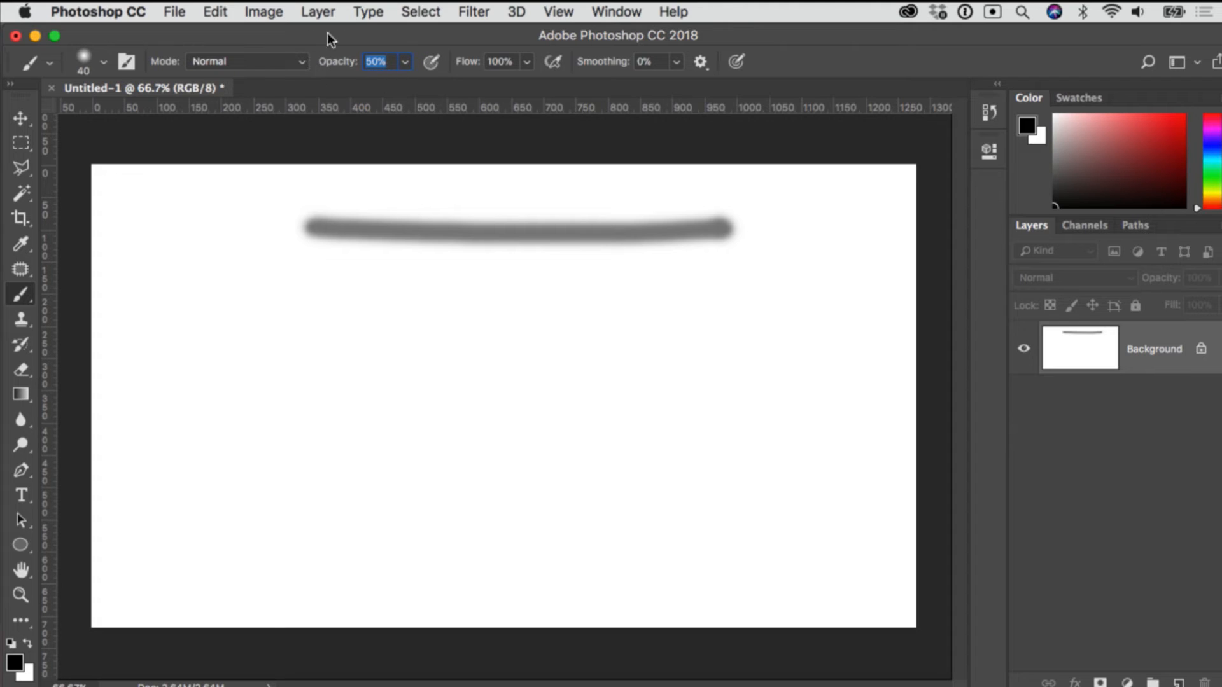
{"action": "left_click", "coordinate": [404, 62]}
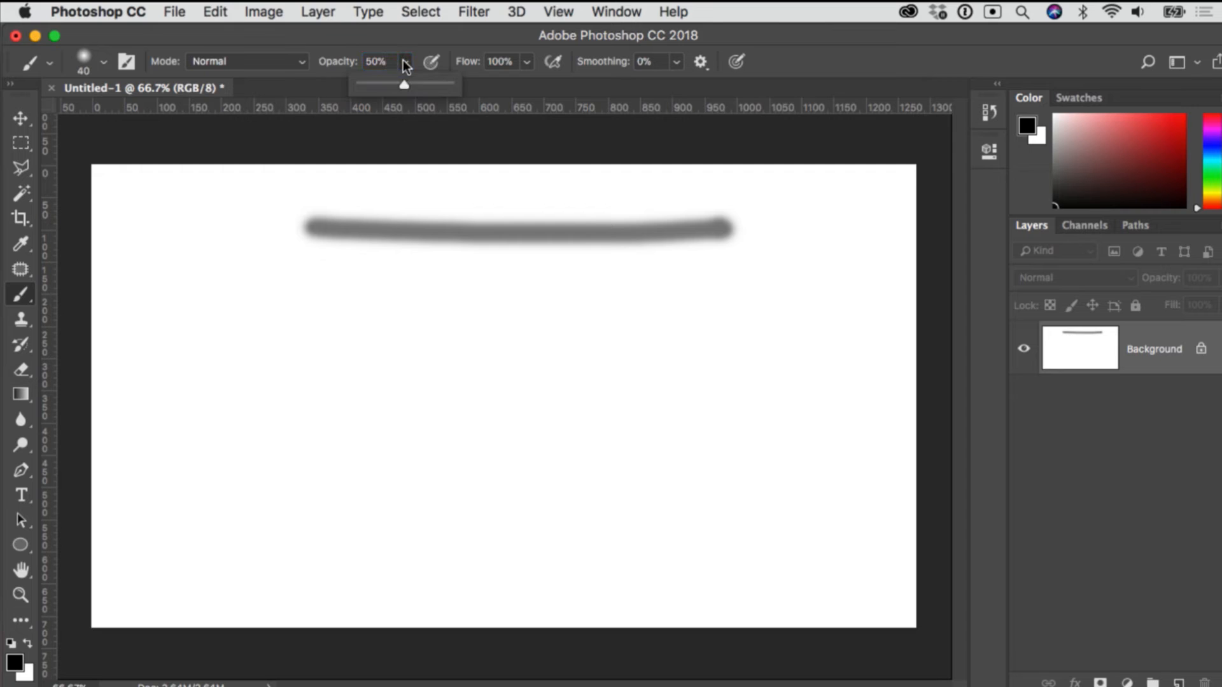
{"action": "left_click", "coordinate": [406, 63]}
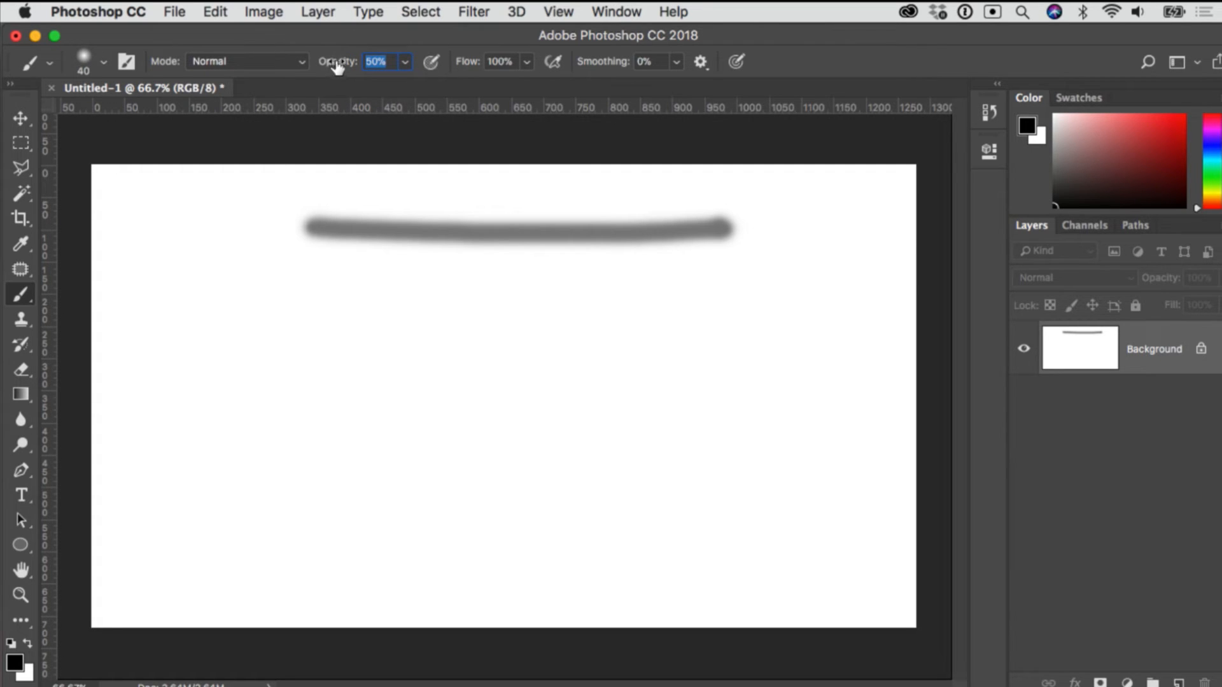
{"action": "mouse_move", "coordinate": [341, 66]}
{"action": "left_mouse_down"}
{"action": "mouse_move", "coordinate": [300, 61]}
{"action": "mouse_move", "coordinate": [322, 62]}
{"action": "mouse_move", "coordinate": [292, 159]}
{"action": "mouse_move", "coordinate": [332, 62]}
{"action": "mouse_move", "coordinate": [312, 66]}
{"action": "left_mouse_up"}
{"action": "left_click_drag", "start_coordinate": [311, 268], "coordinate": [733, 268]}
- Raise the brush opacity to 100%, enable pen pressure for opacity and paint a light-pressure stroke below the faint one
{"action": "left_click_drag", "start_coordinate": [341, 60], "coordinate": [490, 66]}
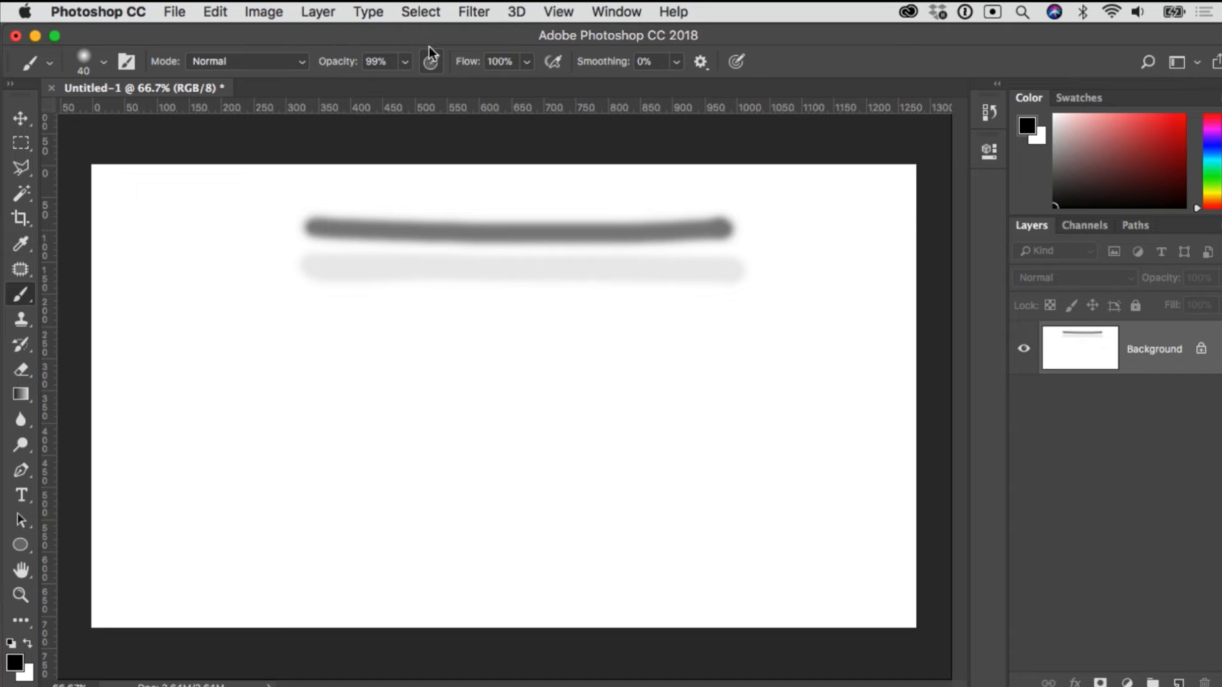
{"action": "left_click", "coordinate": [430, 63]}
{"action": "left_click", "coordinate": [432, 62]}
{"action": "left_click", "coordinate": [432, 61]}
{"action": "left_click", "coordinate": [431, 64]}
{"action": "left_click_drag", "start_coordinate": [343, 68], "coordinate": [347, 67]}
{"action": "left_click_drag", "start_coordinate": [316, 313], "coordinate": [731, 308]}
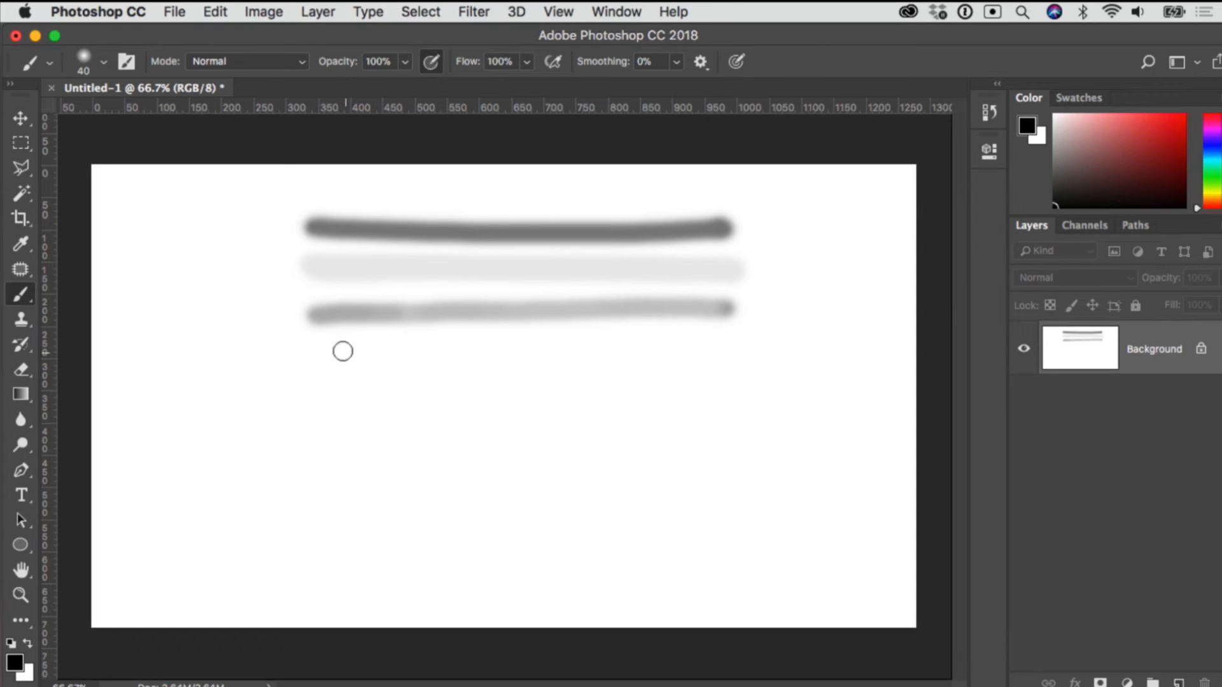
- Paint two more horizontal strokes underneath, one with heavy pen pressure and one with pressure varying from light to heavy and back
{"action": "left_click_drag", "start_coordinate": [327, 346], "coordinate": [688, 344]}
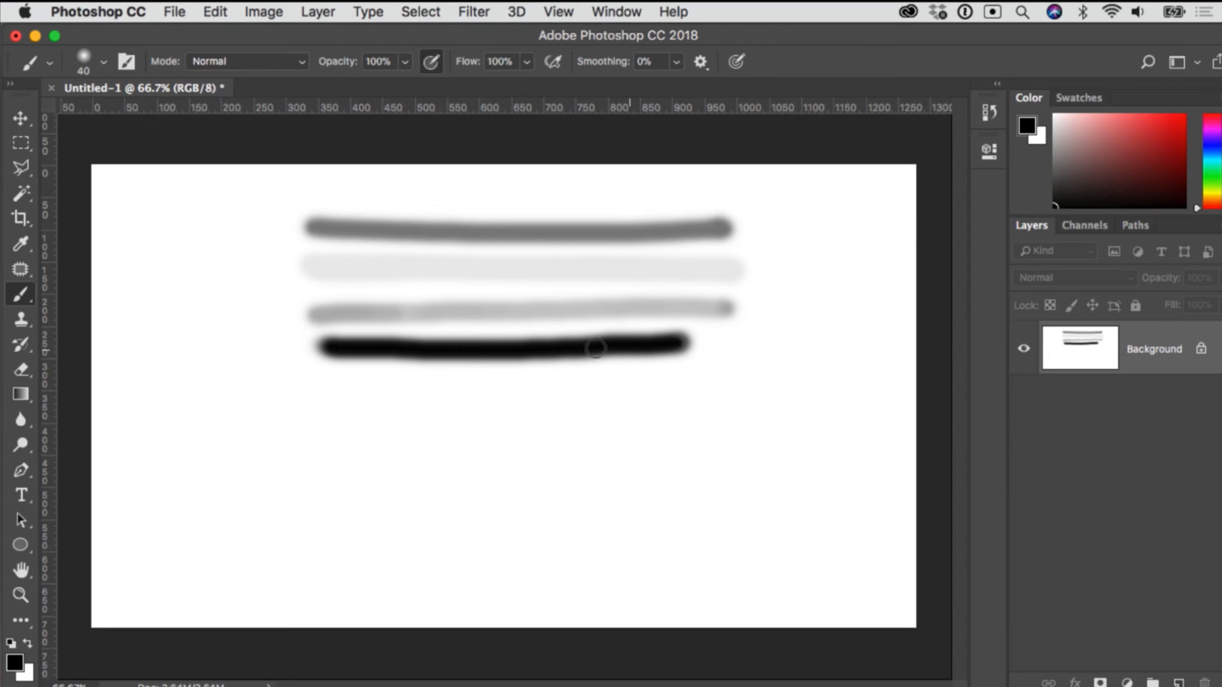
{"action": "mouse_move", "coordinate": [327, 384]}
{"action": "left_mouse_down"}
{"action": "mouse_move", "coordinate": [555, 393]}
{"action": "mouse_move", "coordinate": [735, 377]}
{"action": "left_mouse_up"}
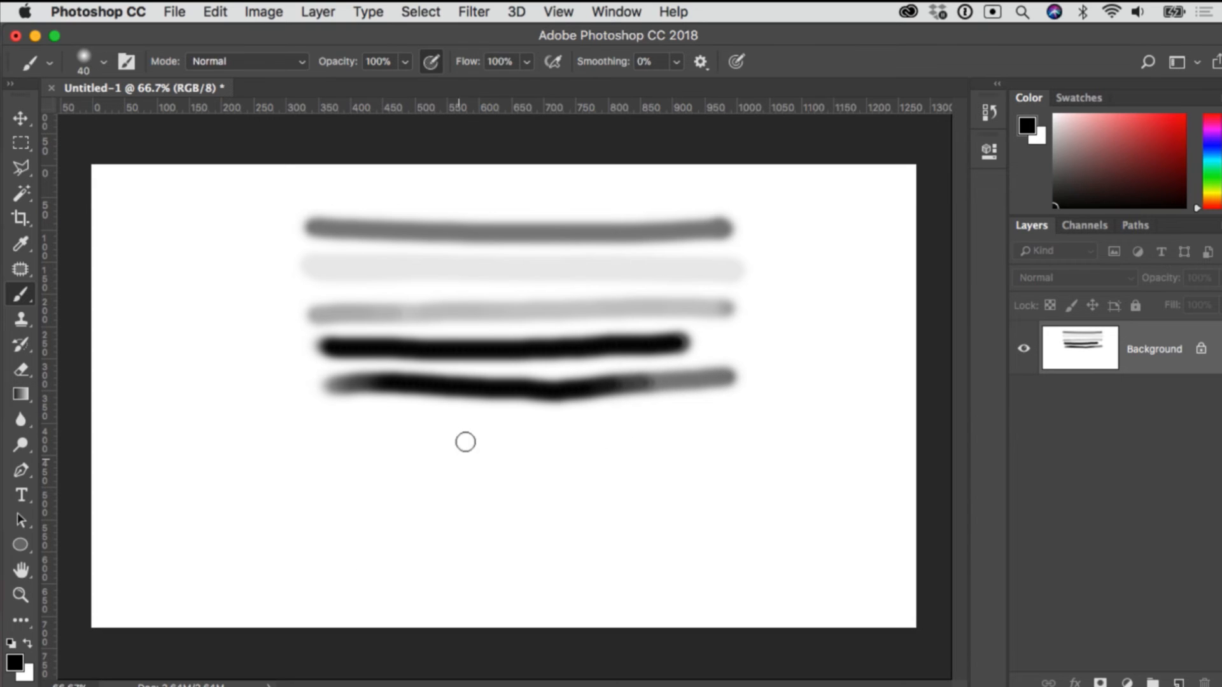
- Undo the five horizontal opacity sample strokes to clear the canvas
{"action": "key", "text": "super+alt+z"}
{"action": "key", "text": "super+alt+z"}
{"action": "key", "text": "super+alt+z"}
{"action": "key", "text": "super+alt+z"}
{"action": "key", "text": "super+alt+z"}
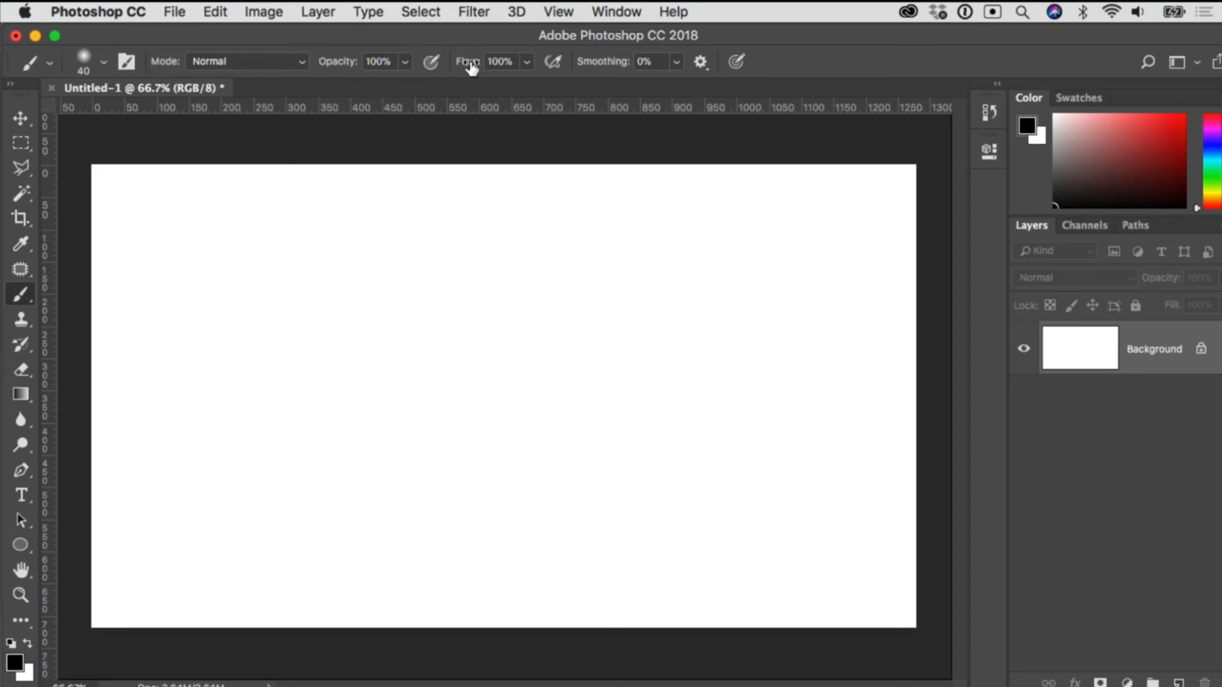
- Set the brush flow to 50% and paint a soft horizontal stroke across the upper part of the canvas
{"action": "left_click_drag", "start_coordinate": [473, 64], "coordinate": [464, 71]}
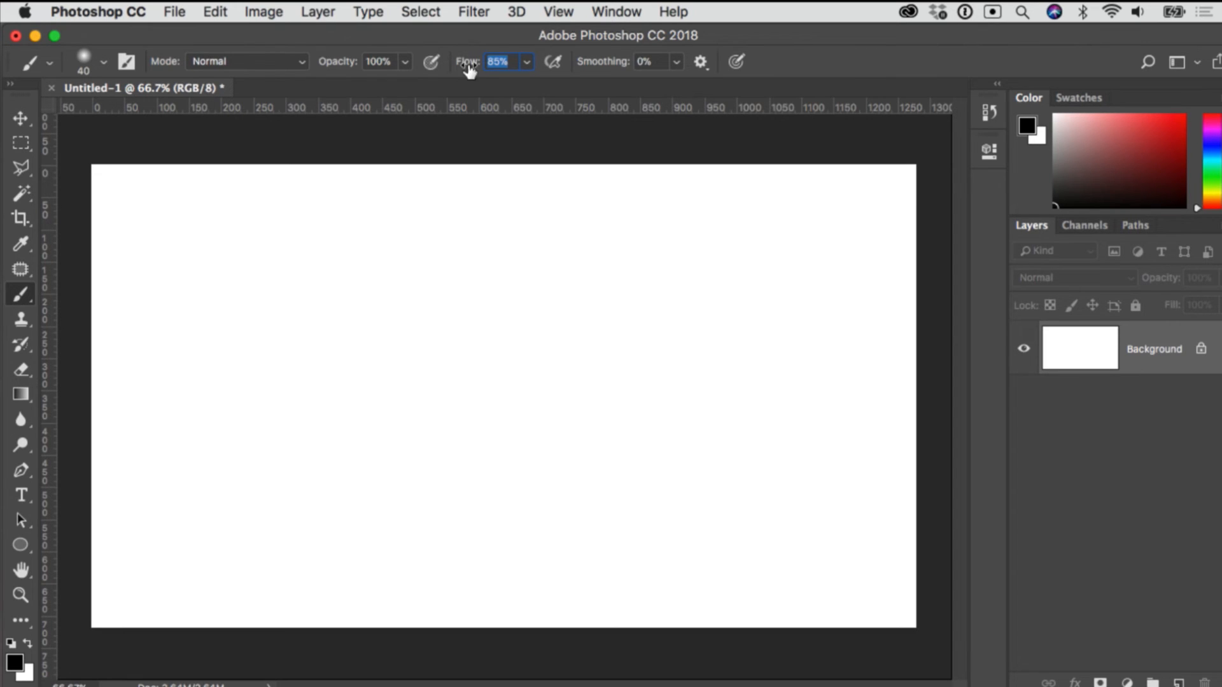
{"action": "type", "text": "50"}
{"action": "key", "text": "Return"}
{"action": "left_click_drag", "start_coordinate": [336, 236], "coordinate": [745, 231]}
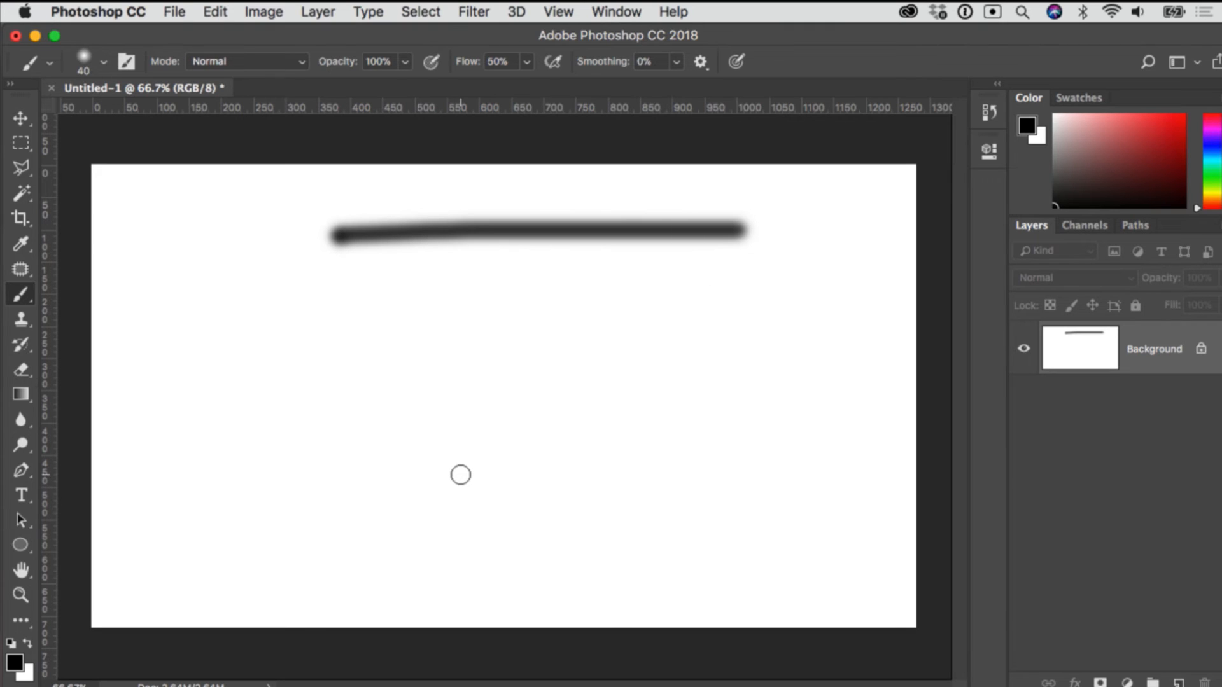
- Set the brush flow to 10% and paint a soft horizontal stroke just below the dark one
{"action": "left_click", "coordinate": [493, 61]}
{"action": "left_click_drag", "start_coordinate": [337, 270], "coordinate": [751, 266]}
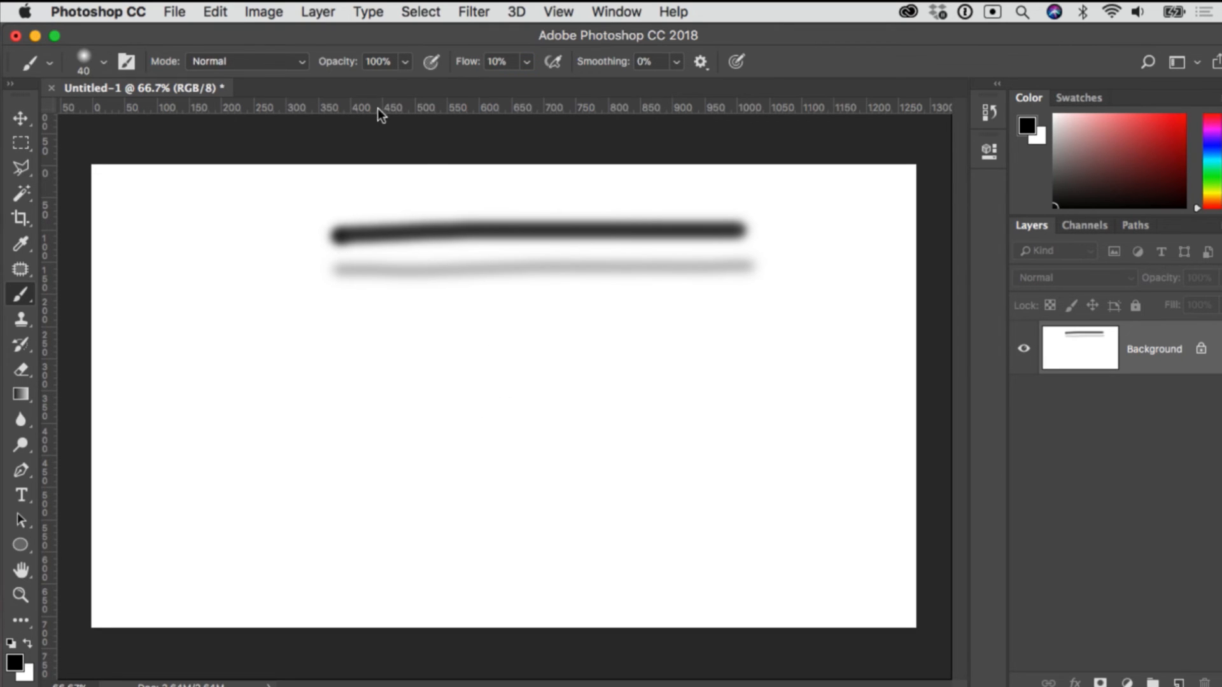
- Set the brush flow to 100% and opacity to 10%, and paint two overlapping patches below the horizontal strokes
{"action": "left_click", "coordinate": [430, 61]}
{"action": "left_click", "coordinate": [512, 61]}
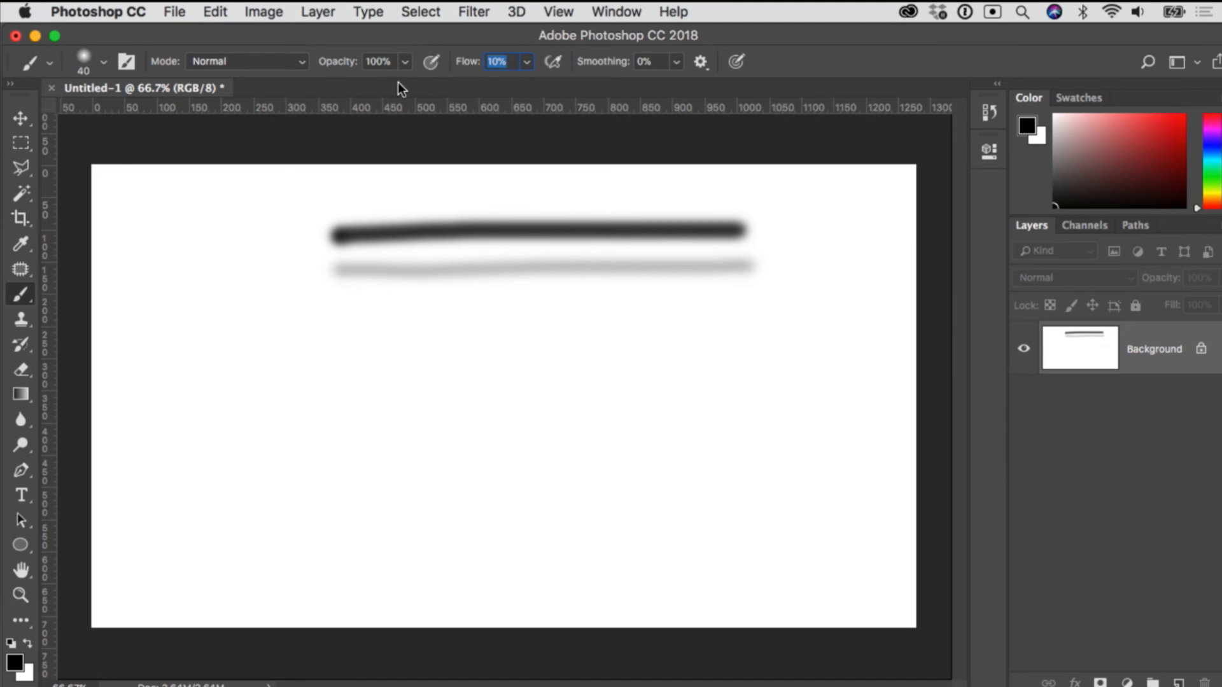
{"action": "type", "text": "100"}
{"action": "key", "text": "Return"}
{"action": "left_click", "coordinate": [392, 61]}
{"action": "type", "text": "10"}
{"action": "key", "text": "Return"}
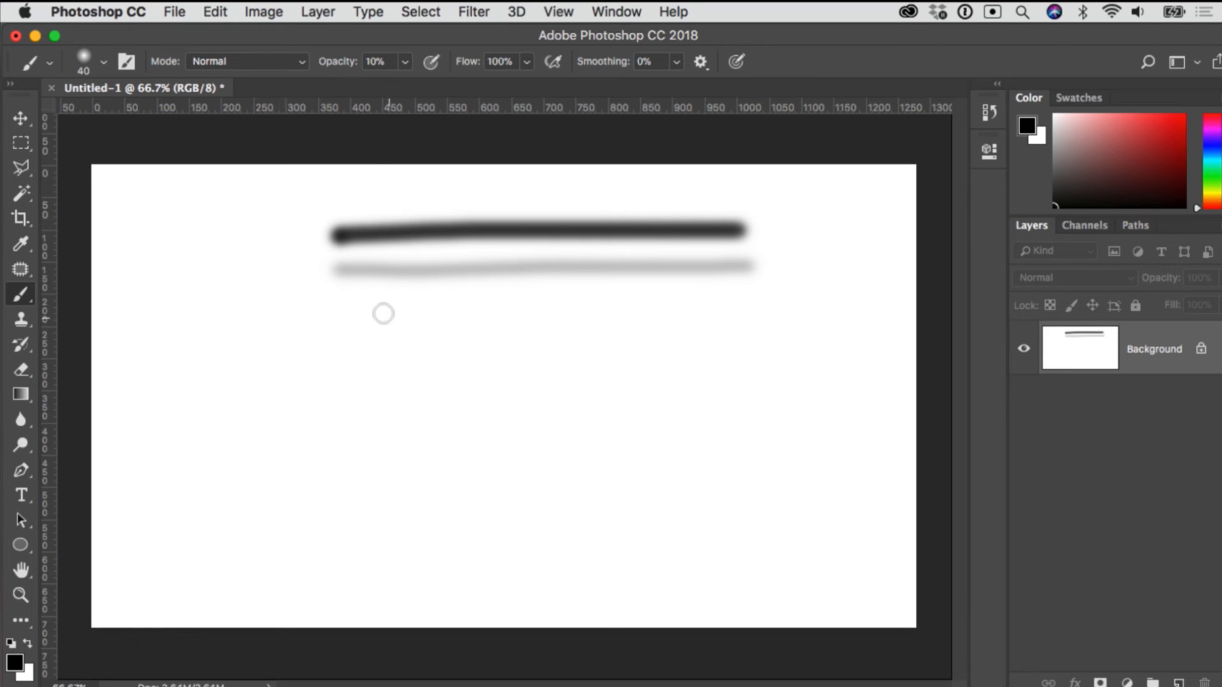
{"action": "mouse_move", "coordinate": [350, 322]}
{"action": "left_mouse_down"}
{"action": "mouse_move", "coordinate": [553, 321]}
{"action": "mouse_move", "coordinate": [372, 319]}
{"action": "mouse_move", "coordinate": [355, 331]}
{"action": "mouse_move", "coordinate": [586, 340]}
{"action": "mouse_move", "coordinate": [556, 359]}
{"action": "mouse_move", "coordinate": [392, 344]}
{"action": "mouse_move", "coordinate": [324, 316]}
{"action": "mouse_move", "coordinate": [566, 315]}
{"action": "mouse_move", "coordinate": [550, 331]}
{"action": "mouse_move", "coordinate": [388, 358]}
{"action": "mouse_move", "coordinate": [426, 368]}
{"action": "mouse_move", "coordinate": [558, 364]}
{"action": "mouse_move", "coordinate": [517, 367]}
{"action": "mouse_move", "coordinate": [539, 346]}
{"action": "mouse_move", "coordinate": [422, 334]}
{"action": "mouse_move", "coordinate": [438, 320]}
{"action": "mouse_move", "coordinate": [391, 307]}
{"action": "mouse_move", "coordinate": [430, 301]}
{"action": "mouse_move", "coordinate": [362, 316]}
{"action": "mouse_move", "coordinate": [516, 344]}
{"action": "left_mouse_up"}
{"action": "mouse_move", "coordinate": [384, 329]}
{"action": "left_mouse_down"}
{"action": "mouse_move", "coordinate": [496, 316]}
{"action": "mouse_move", "coordinate": [469, 327]}
{"action": "mouse_move", "coordinate": [545, 333]}
{"action": "mouse_move", "coordinate": [361, 360]}
{"action": "left_mouse_up"}
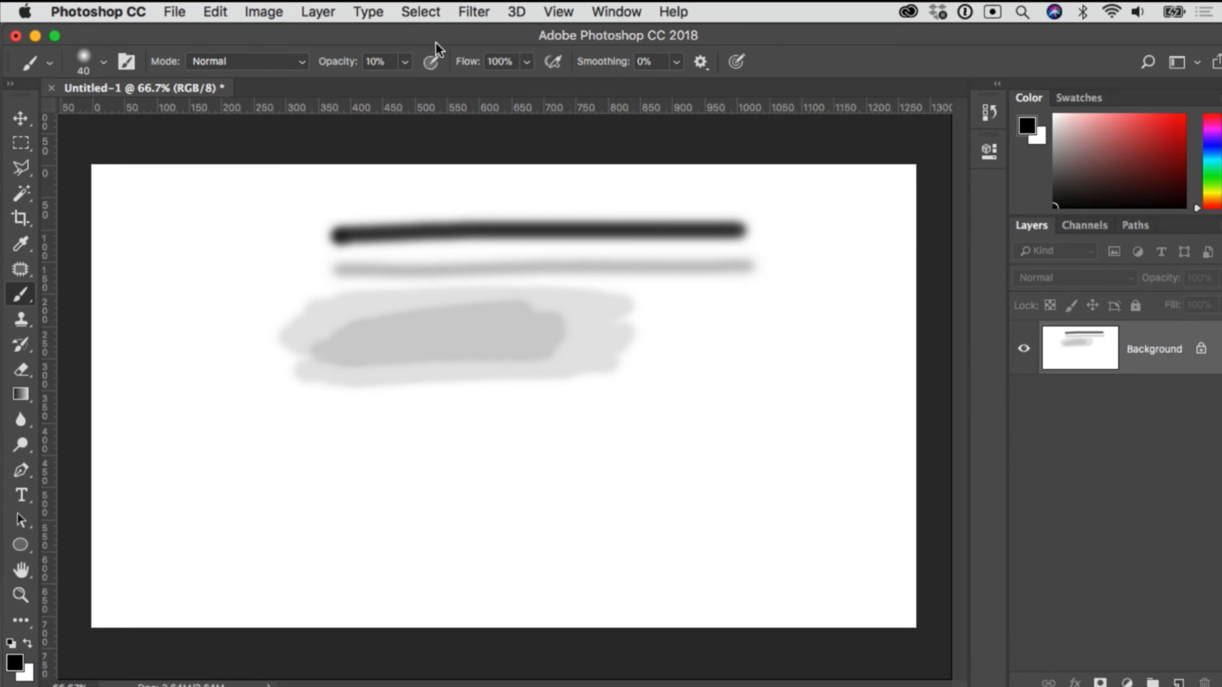
- Set the brush opacity to 100% and flow to 10%, and scribble back and forth over one area below the gray patches
{"action": "left_click", "coordinate": [382, 61]}
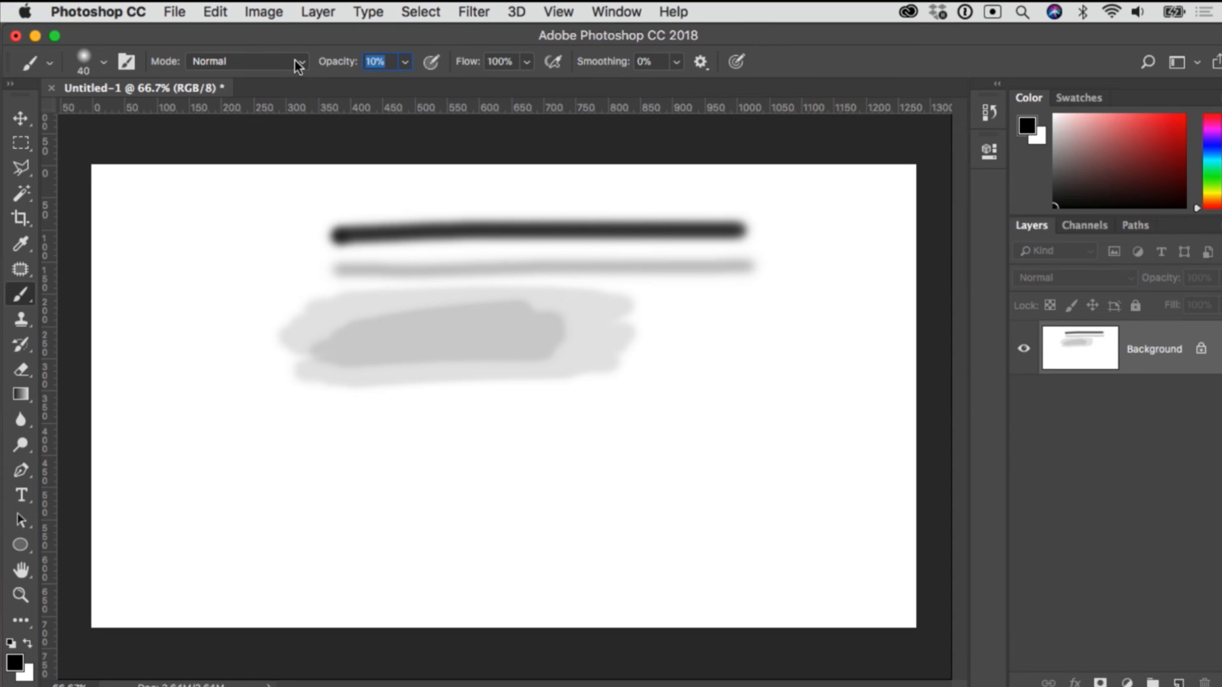
{"action": "type", "text": "100"}
{"action": "left_click", "coordinate": [520, 63]}
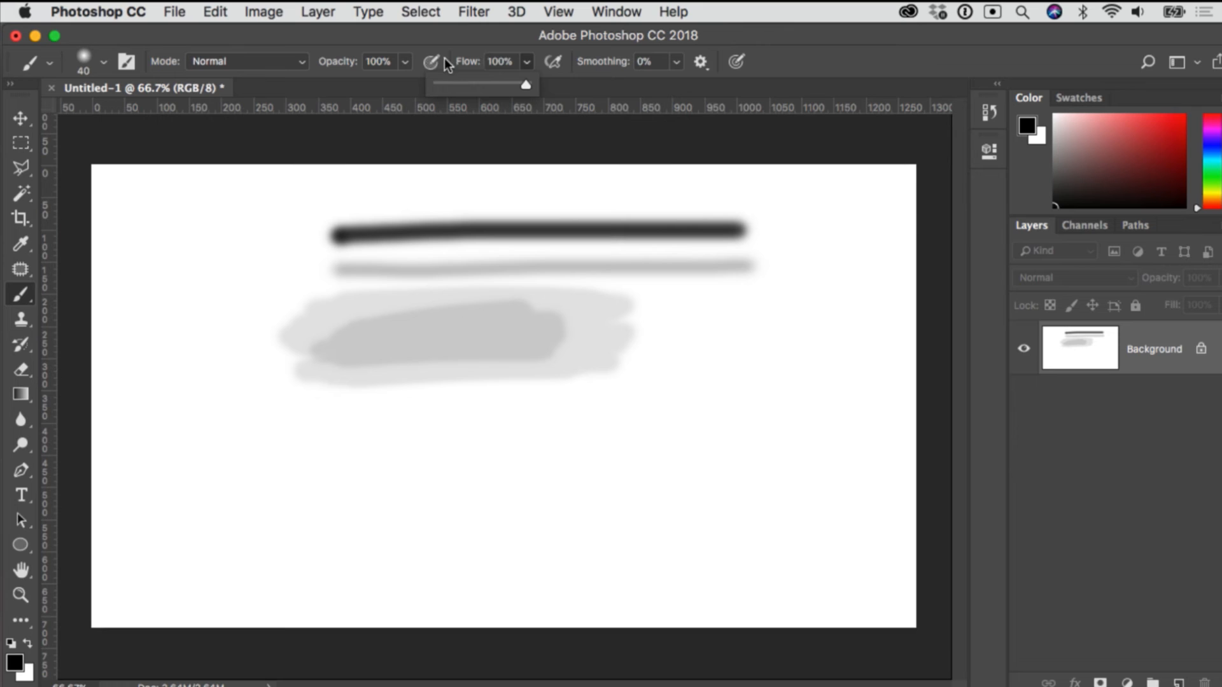
{"action": "left_click", "coordinate": [493, 59]}
{"action": "type", "text": "1"}
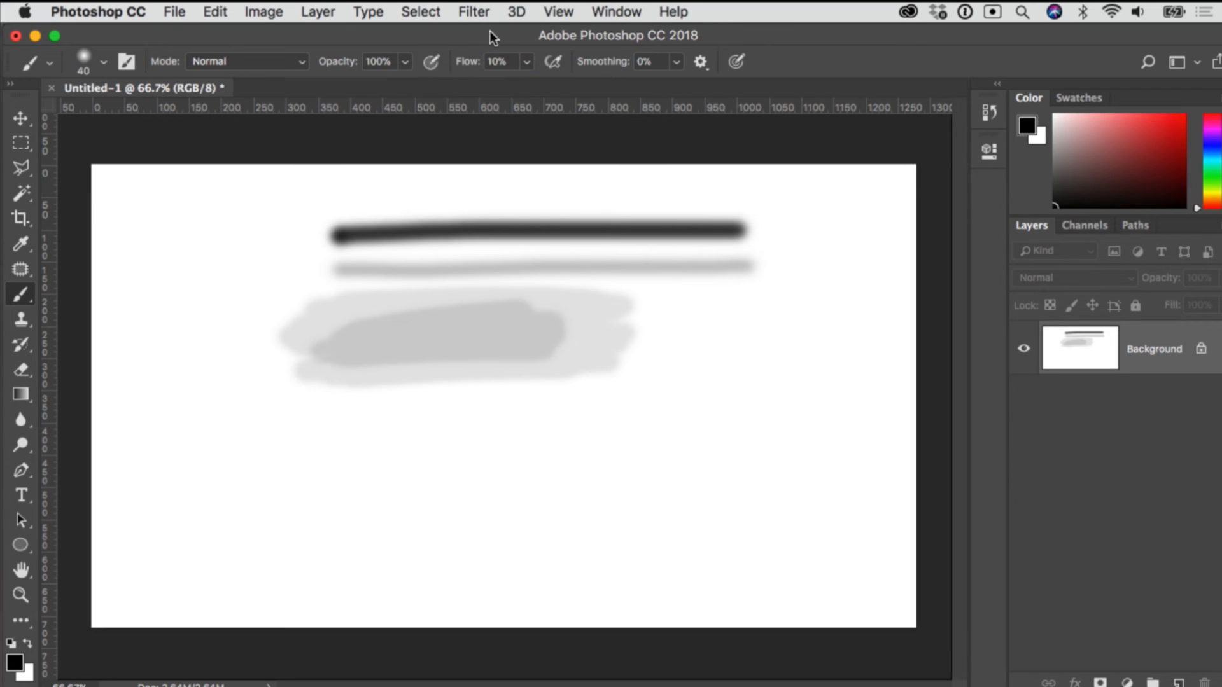
{"action": "left_click_drag", "start_coordinate": [489, 32], "coordinate": [491, 30]}
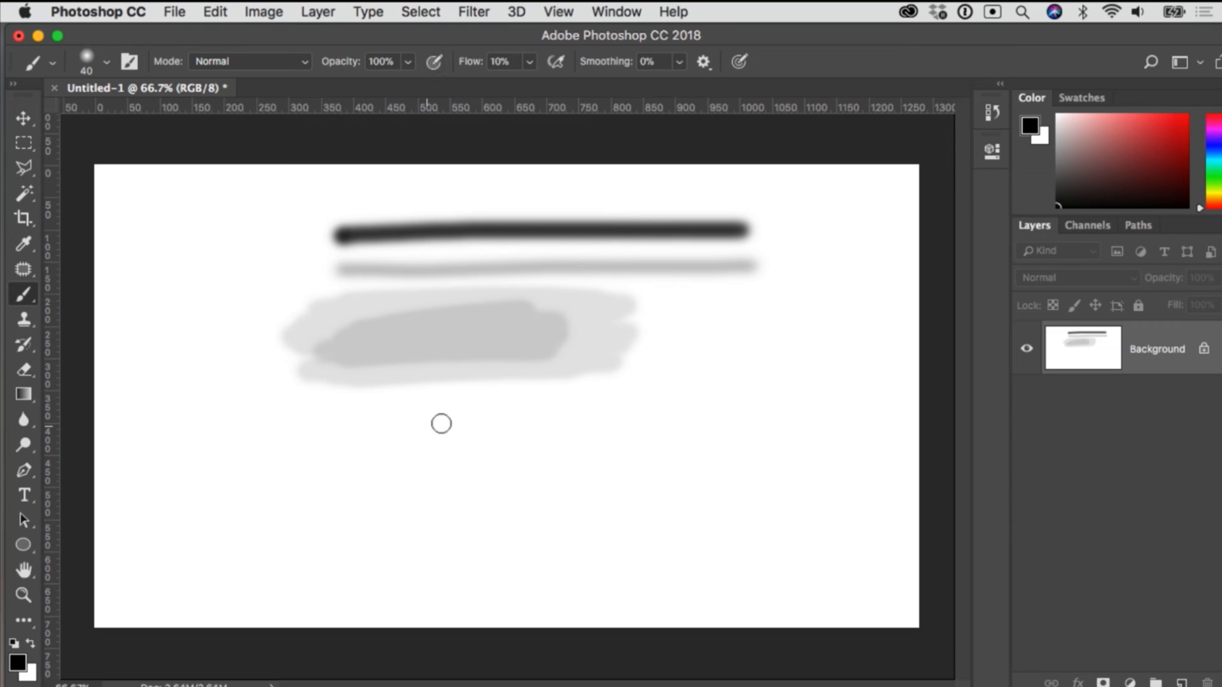
{"action": "left_click_drag", "start_coordinate": [338, 420], "coordinate": [777, 412]}
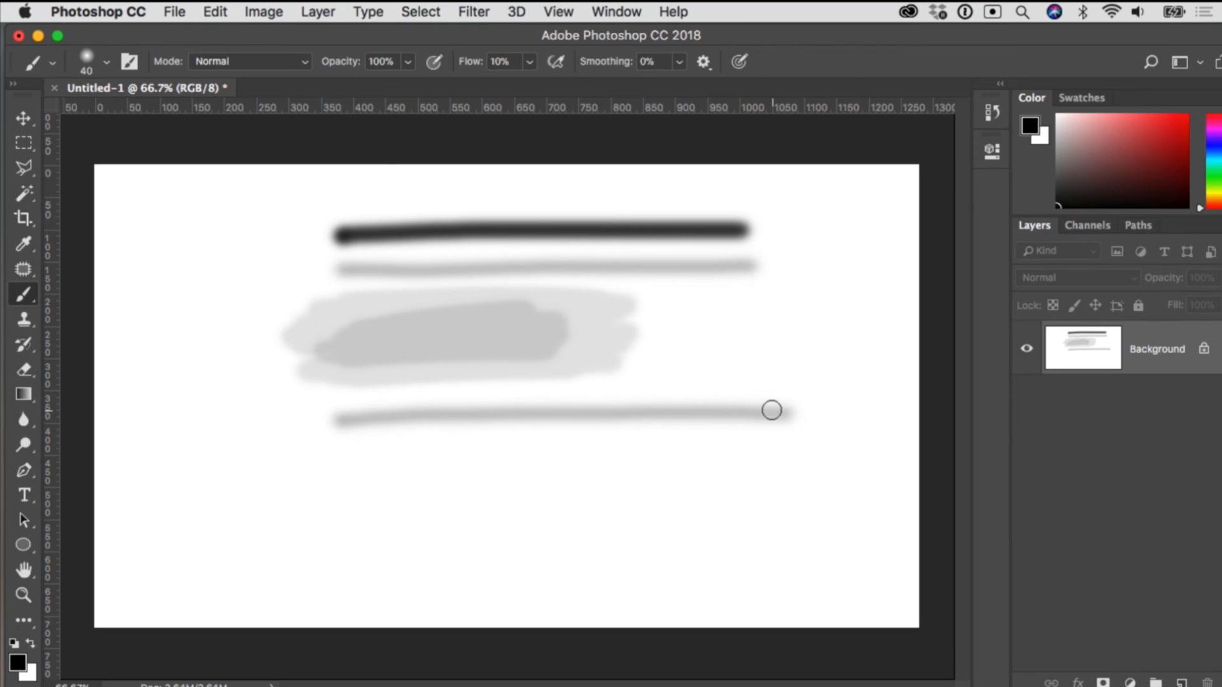
{"action": "key", "text": "super+z"}
{"action": "mouse_move", "coordinate": [385, 434]}
{"action": "left_mouse_down"}
{"action": "mouse_move", "coordinate": [571, 422]}
{"action": "mouse_move", "coordinate": [493, 438]}
{"action": "mouse_move", "coordinate": [556, 440]}
{"action": "mouse_move", "coordinate": [545, 447]}
{"action": "mouse_move", "coordinate": [485, 449]}
{"action": "mouse_move", "coordinate": [549, 424]}
{"action": "mouse_move", "coordinate": [471, 427]}
{"action": "mouse_move", "coordinate": [588, 402]}
{"action": "mouse_move", "coordinate": [459, 409]}
{"action": "mouse_move", "coordinate": [587, 401]}
{"action": "mouse_move", "coordinate": [435, 423]}
{"action": "mouse_move", "coordinate": [587, 418]}
{"action": "mouse_move", "coordinate": [478, 425]}
{"action": "mouse_move", "coordinate": [499, 446]}
{"action": "mouse_move", "coordinate": [557, 442]}
{"action": "mouse_move", "coordinate": [560, 427]}
{"action": "mouse_move", "coordinate": [537, 422]}
{"action": "mouse_move", "coordinate": [570, 429]}
{"action": "mouse_move", "coordinate": [525, 417]}
{"action": "mouse_move", "coordinate": [457, 429]}
{"action": "mouse_move", "coordinate": [497, 452]}
{"action": "mouse_move", "coordinate": [479, 451]}
{"action": "mouse_move", "coordinate": [529, 447]}
{"action": "mouse_move", "coordinate": [467, 440]}
{"action": "mouse_move", "coordinate": [504, 436]}
{"action": "mouse_move", "coordinate": [478, 433]}
{"action": "mouse_move", "coordinate": [517, 462]}
{"action": "left_mouse_up"}
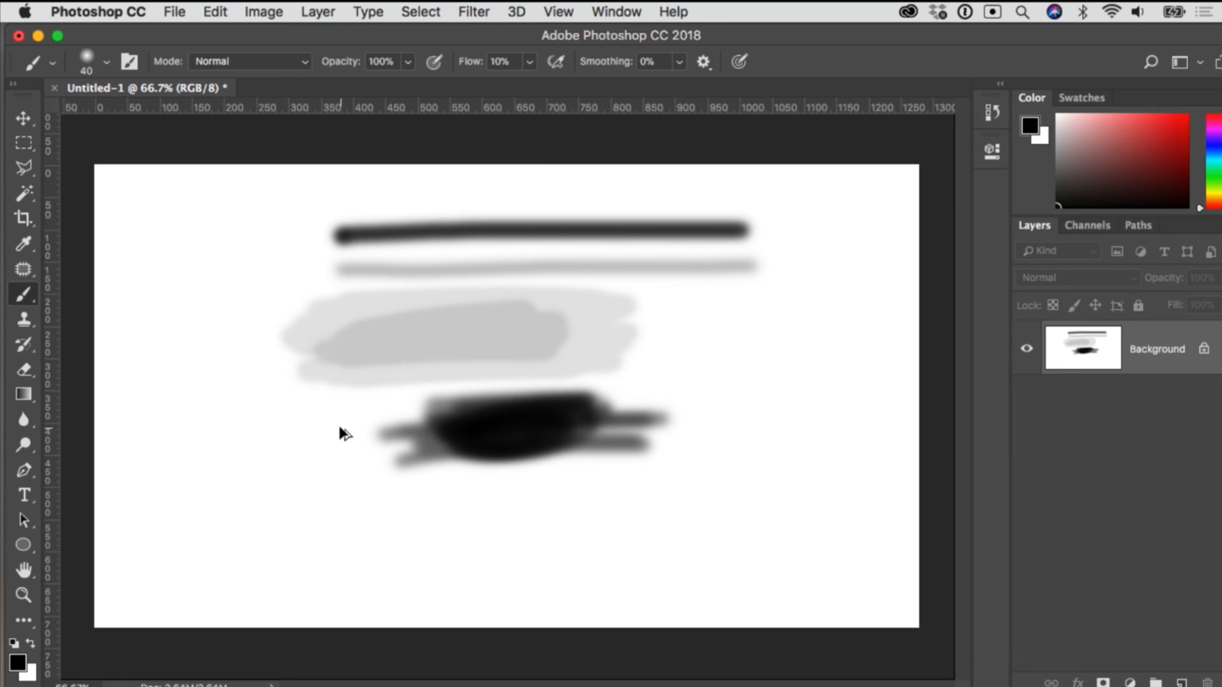
- Undo all the flow and opacity sample strokes to clear the canvas
{"action": "key", "text": "super+alt+z"}
{"action": "key", "text": "super+alt+z"}
{"action": "key", "text": "super+alt+z"}
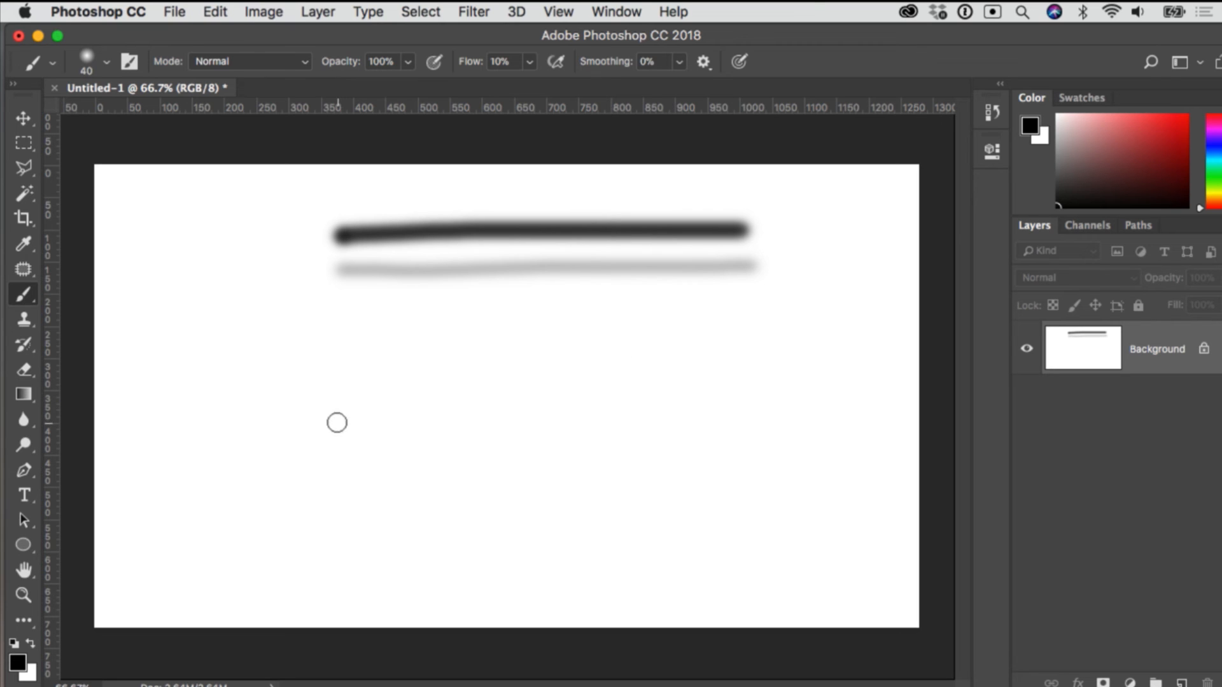
{"action": "key", "text": "super+alt+z"}
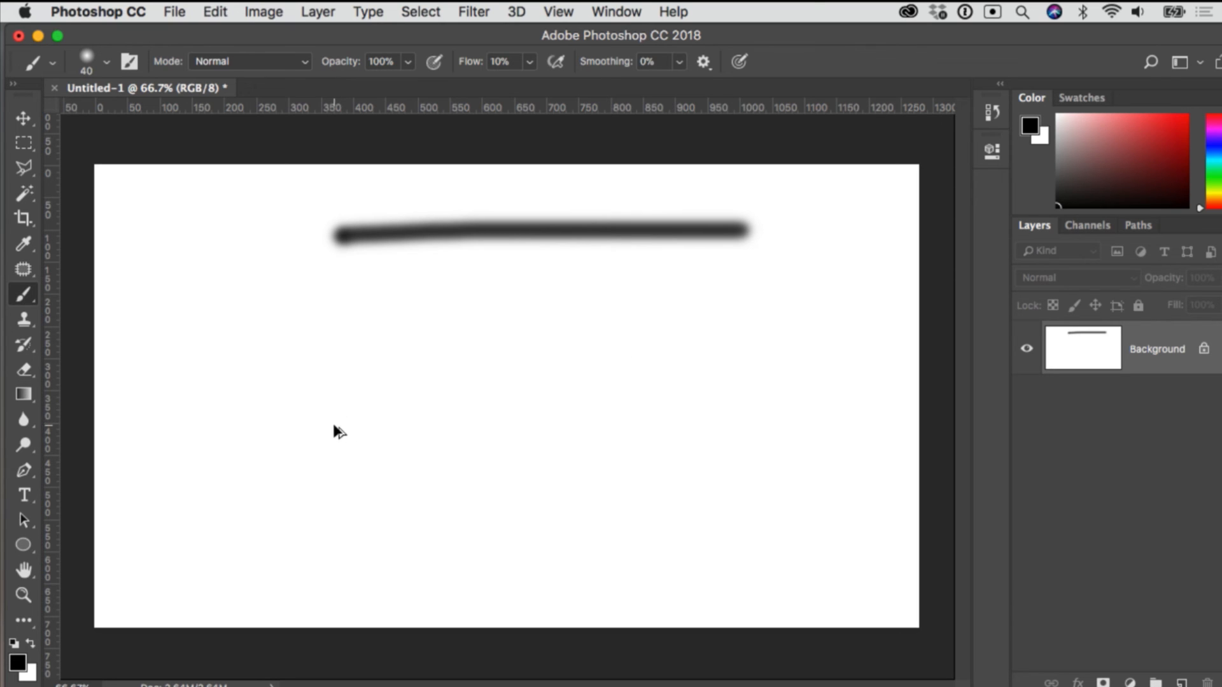
{"action": "key", "text": "super+alt+z"}
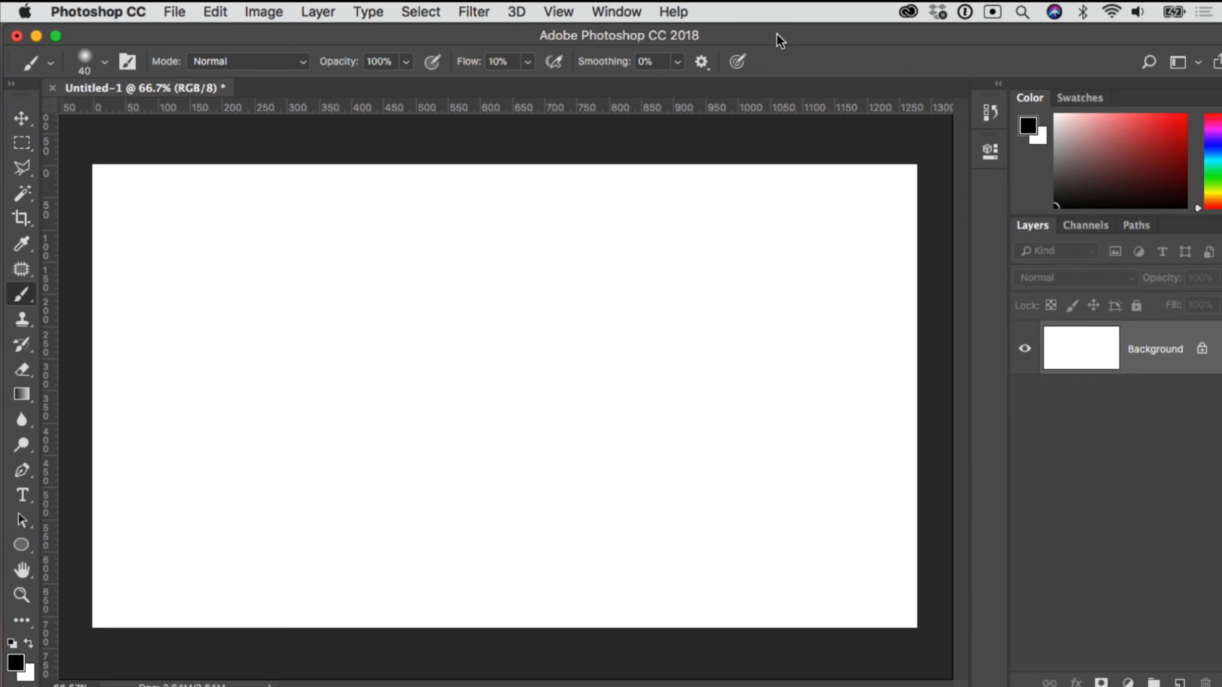
{"action": "left_click_drag", "start_coordinate": [785, 35], "coordinate": [781, 32]}
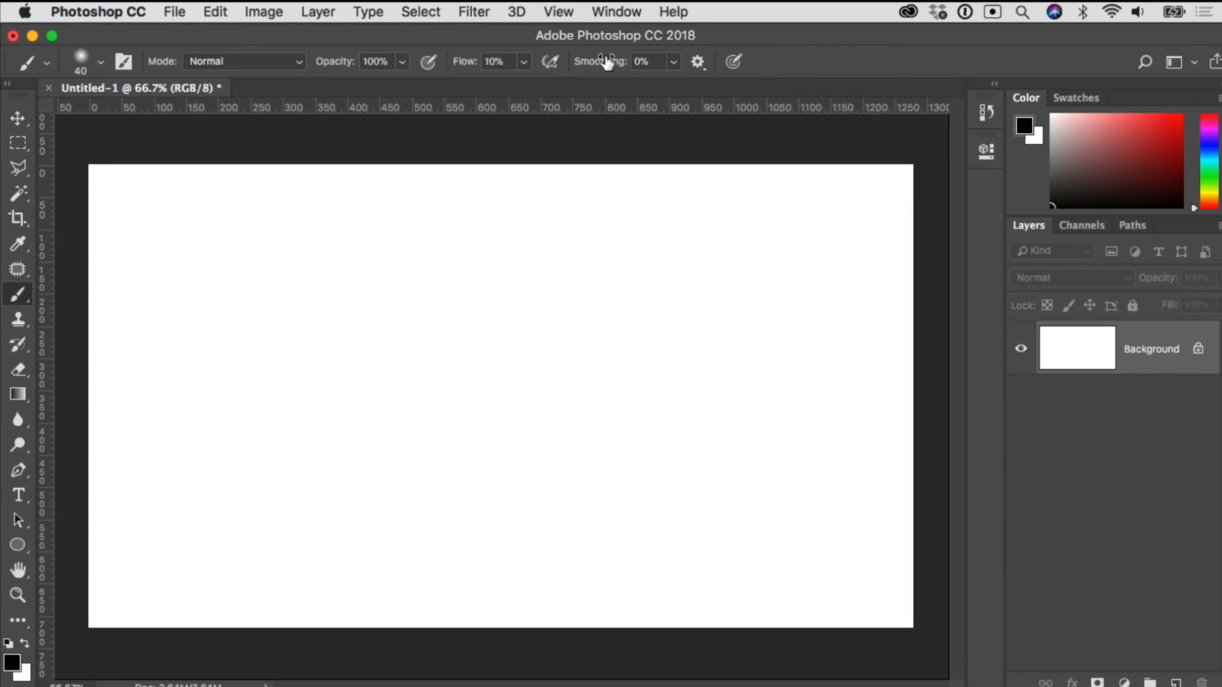
- Set the brush flow to 100% and paint a wavy stroke at 0% smoothing across the upper middle of the canvas
{"action": "left_click", "coordinate": [509, 62]}
{"action": "type", "text": "100"}
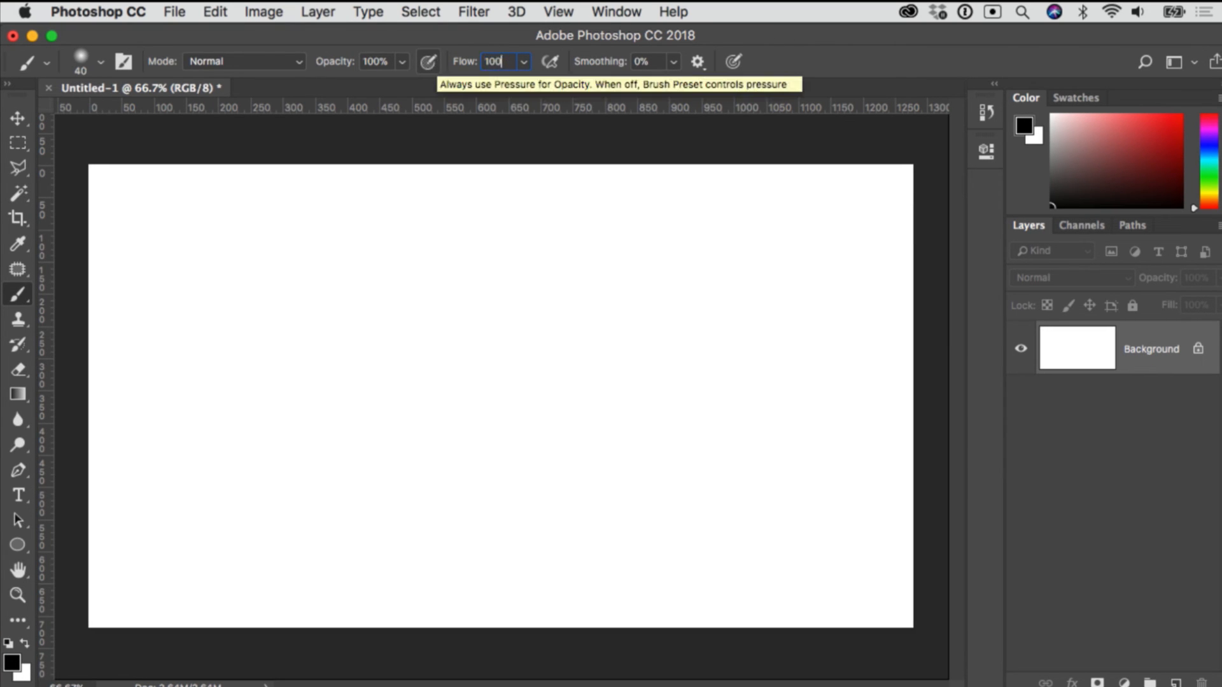
{"action": "left_click_drag", "start_coordinate": [747, 35], "coordinate": [751, 35]}
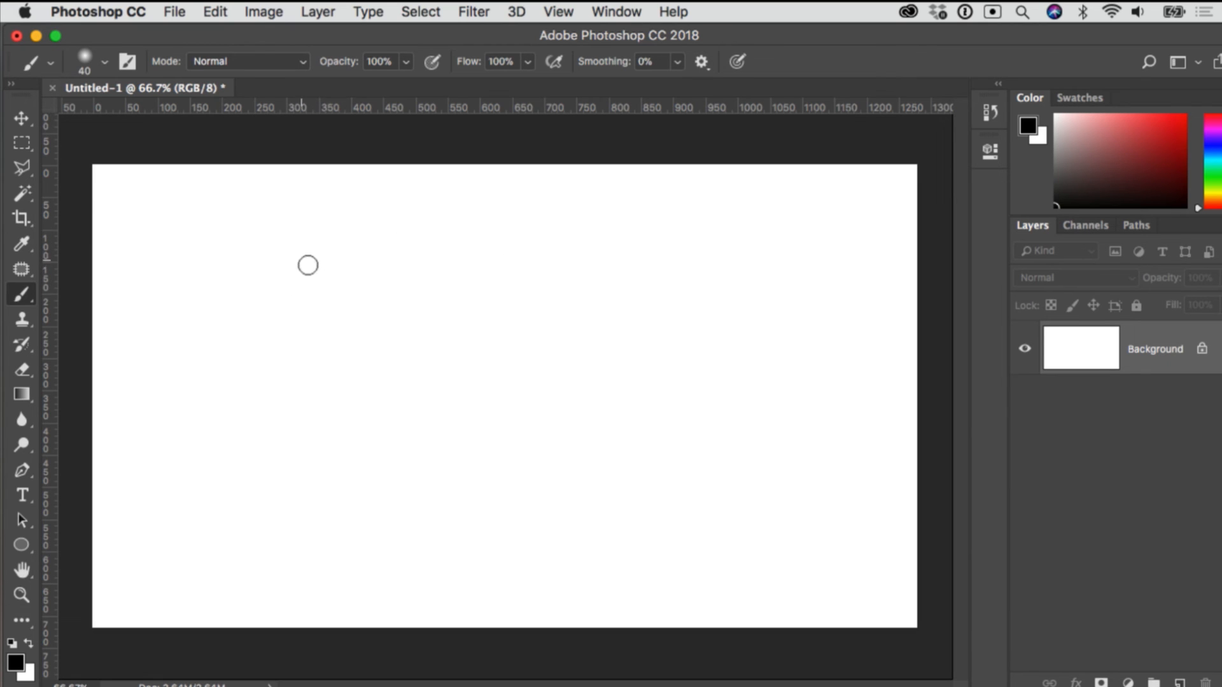
{"action": "mouse_move", "coordinate": [337, 267]}
{"action": "left_mouse_down"}
{"action": "mouse_move", "coordinate": [350, 245]}
{"action": "mouse_move", "coordinate": [413, 226]}
{"action": "mouse_move", "coordinate": [496, 249]}
{"action": "mouse_move", "coordinate": [617, 224]}
{"action": "left_mouse_up"}
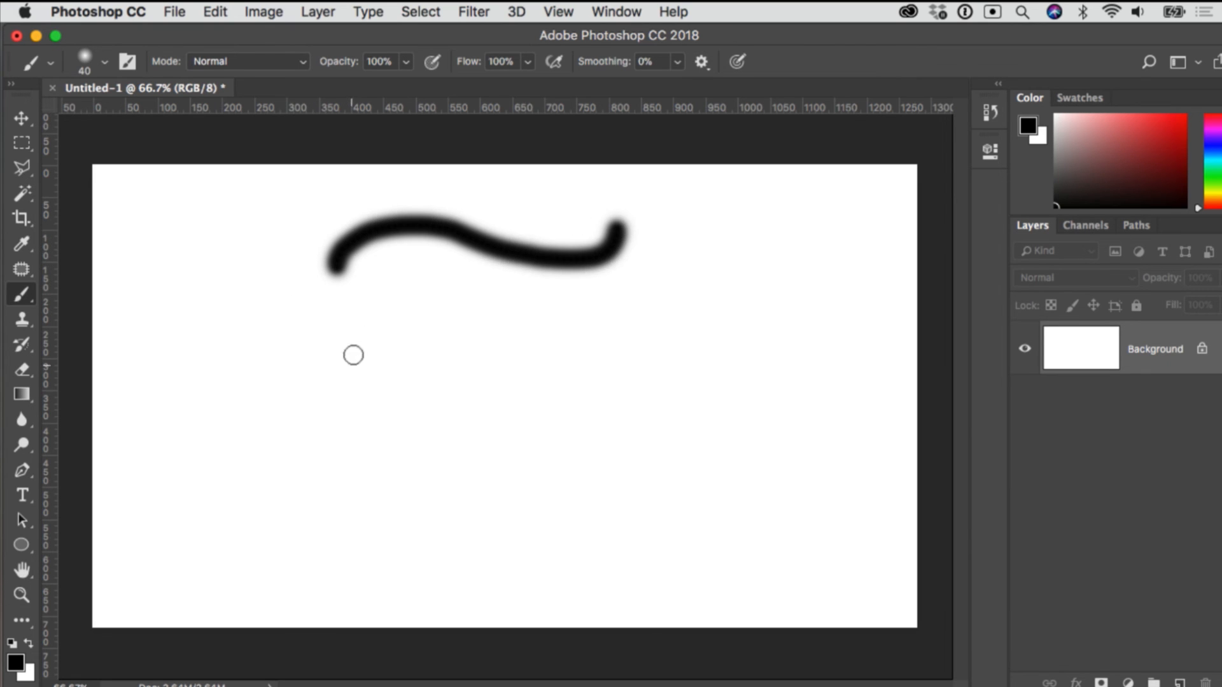
- Set the brush smoothing to 47% and paint two similar wavy strokes underneath the first one
{"action": "left_click", "coordinate": [678, 62]}
{"action": "left_click_drag", "start_coordinate": [678, 86], "coordinate": [718, 84]}
{"action": "mouse_move", "coordinate": [345, 332]}
{"action": "left_mouse_down"}
{"action": "mouse_move", "coordinate": [411, 307]}
{"action": "mouse_move", "coordinate": [462, 312]}
{"action": "mouse_move", "coordinate": [547, 360]}
{"action": "mouse_move", "coordinate": [606, 359]}
{"action": "mouse_move", "coordinate": [642, 316]}
{"action": "left_mouse_up"}
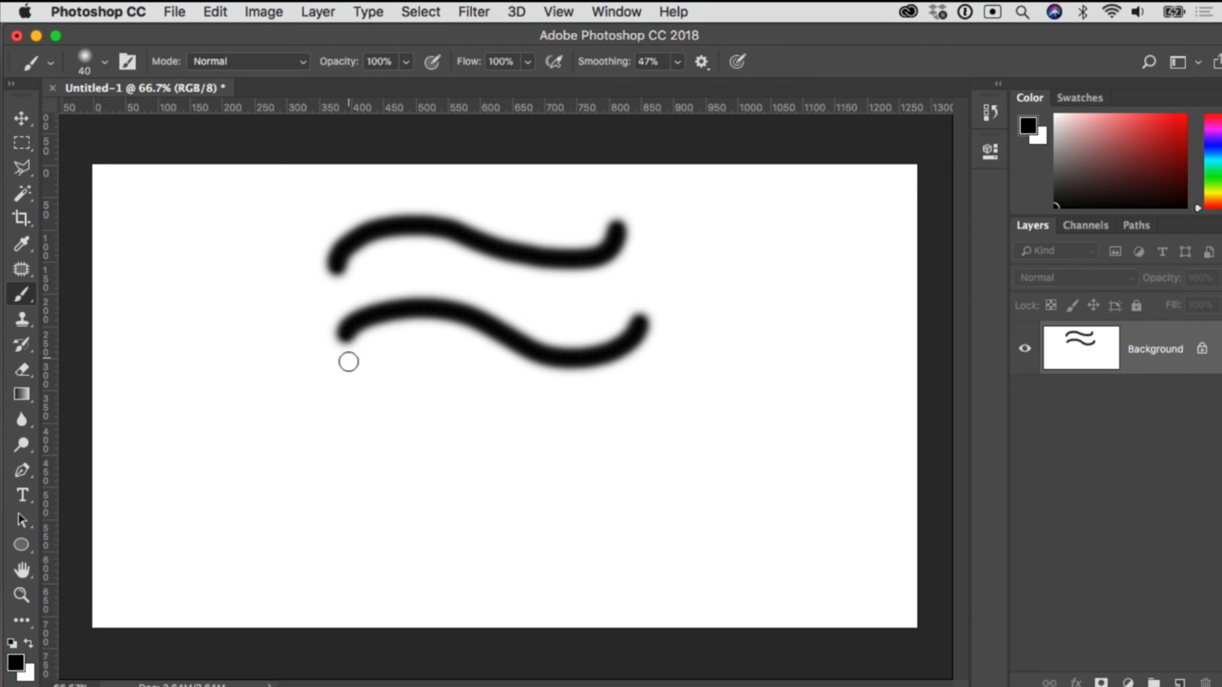
{"action": "mouse_move", "coordinate": [346, 365]}
{"action": "left_mouse_down"}
{"action": "mouse_move", "coordinate": [383, 341]}
{"action": "mouse_move", "coordinate": [435, 337]}
{"action": "mouse_move", "coordinate": [517, 394]}
{"action": "mouse_move", "coordinate": [598, 399]}
{"action": "left_mouse_up"}
- Paint a curled S-shaped stroke at 100% smoothing on the canvas's right side and a similar one at 0% smoothing on its left
{"action": "left_click_drag", "start_coordinate": [601, 58], "coordinate": [774, 48]}
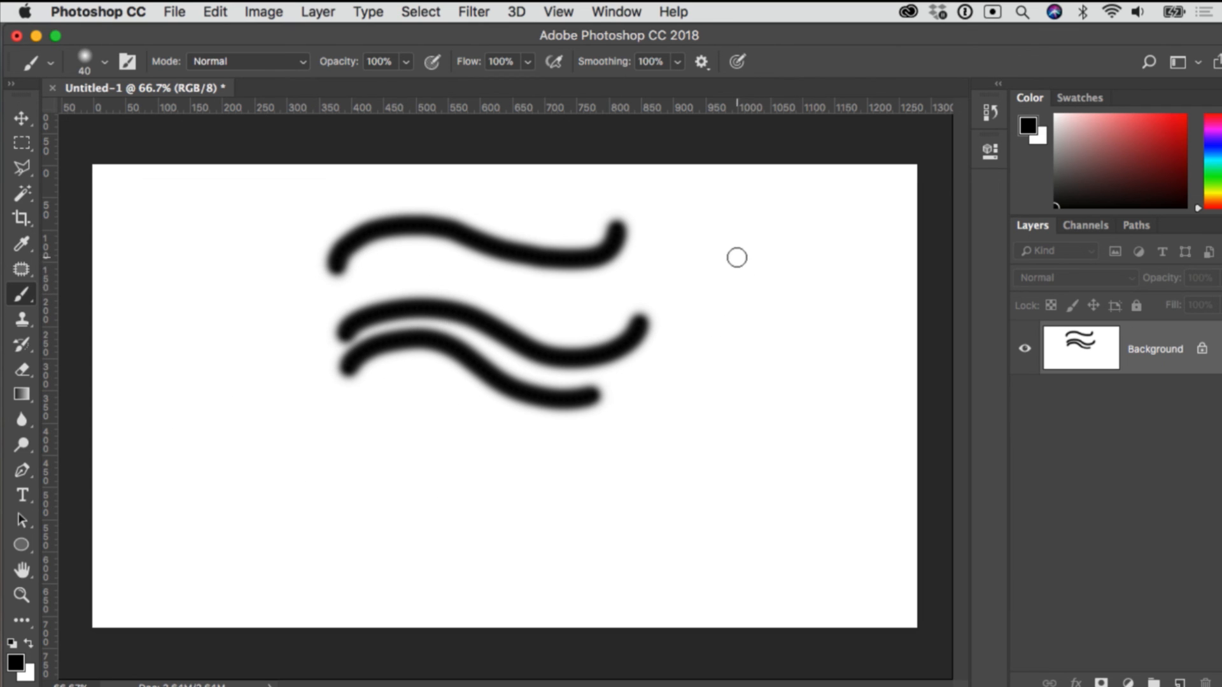
{"action": "mouse_move", "coordinate": [748, 254]}
{"action": "left_mouse_down"}
{"action": "mouse_move", "coordinate": [758, 292]}
{"action": "mouse_move", "coordinate": [703, 265]}
{"action": "mouse_move", "coordinate": [788, 218]}
{"action": "mouse_move", "coordinate": [794, 313]}
{"action": "mouse_move", "coordinate": [662, 417]}
{"action": "mouse_move", "coordinate": [797, 512]}
{"action": "mouse_move", "coordinate": [805, 457]}
{"action": "left_mouse_up"}
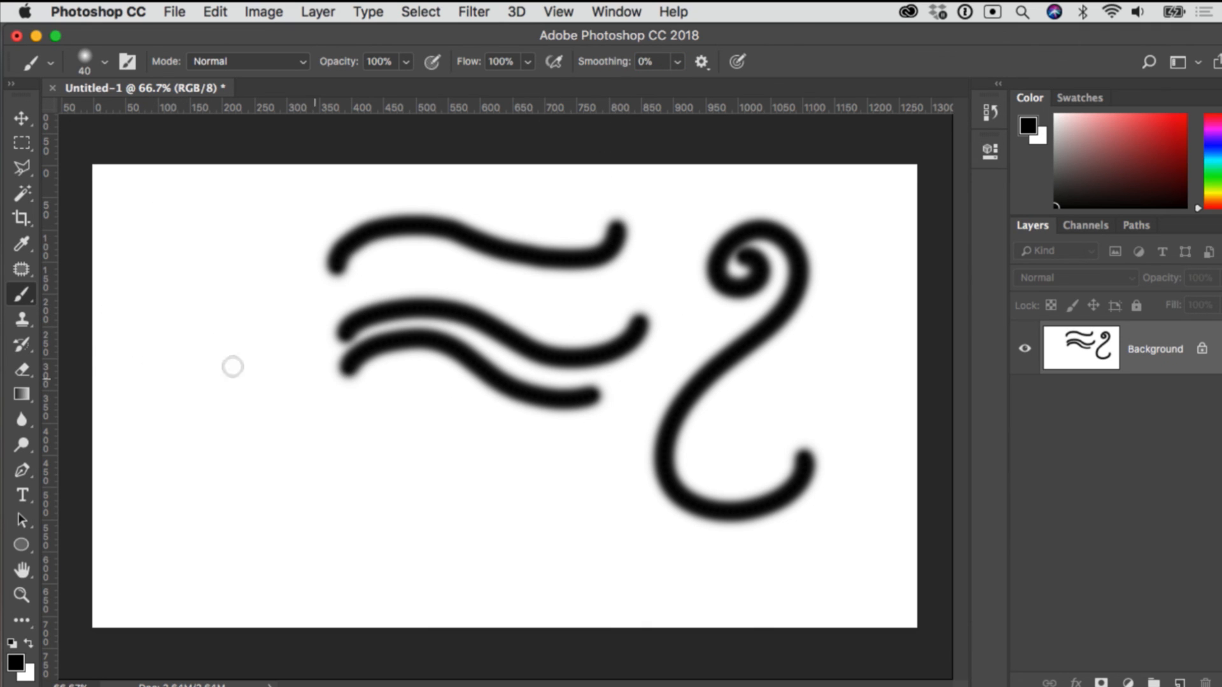
{"action": "mouse_move", "coordinate": [202, 258]}
{"action": "left_mouse_down"}
{"action": "mouse_move", "coordinate": [178, 288]}
{"action": "mouse_move", "coordinate": [159, 257]}
{"action": "mouse_move", "coordinate": [178, 232]}
{"action": "mouse_move", "coordinate": [213, 225]}
{"action": "mouse_move", "coordinate": [240, 238]}
{"action": "mouse_move", "coordinate": [244, 285]}
{"action": "mouse_move", "coordinate": [156, 408]}
{"action": "mouse_move", "coordinate": [170, 488]}
{"action": "mouse_move", "coordinate": [210, 506]}
{"action": "mouse_move", "coordinate": [278, 438]}
{"action": "left_mouse_up"}
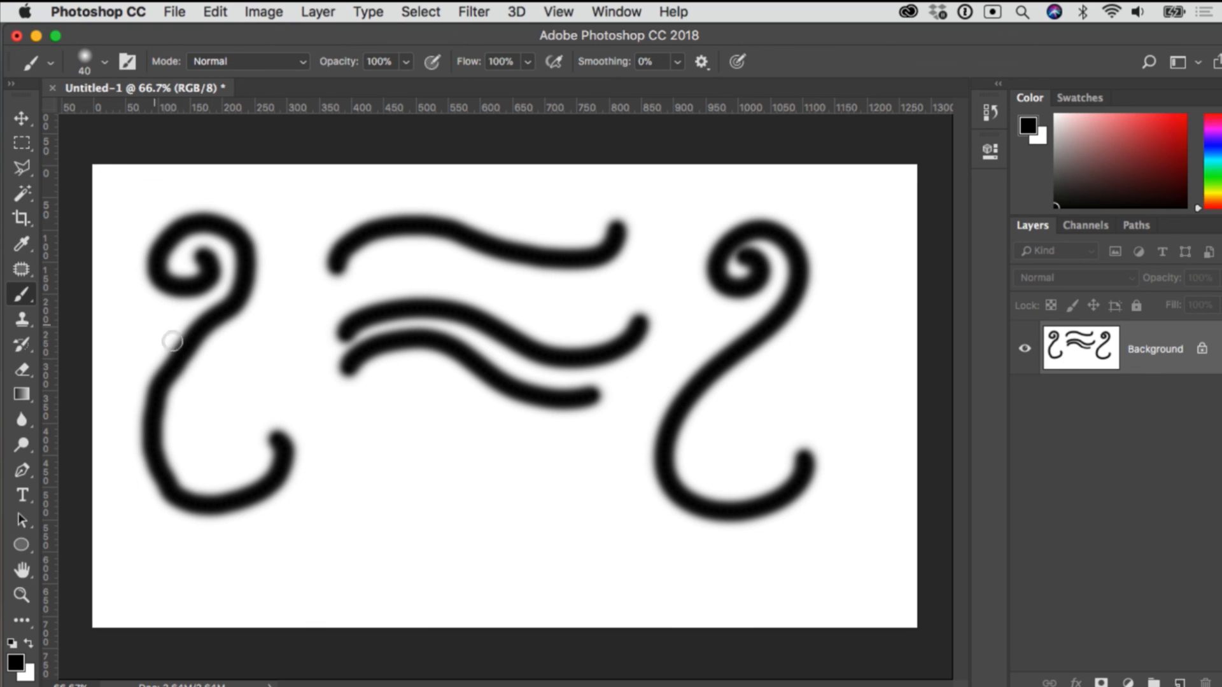
- Display the brush presets and the Brush Tip Shape settings, compare the two, and hide them again
{"action": "left_click", "coordinate": [616, 13]}
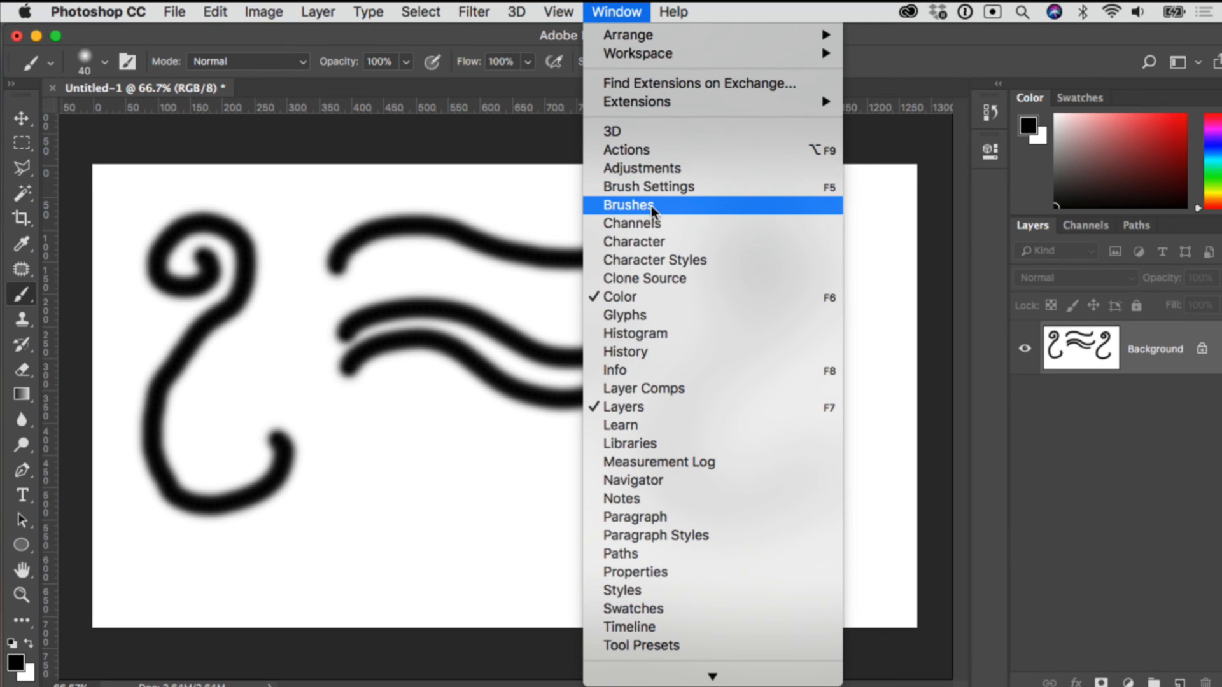
{"action": "left_click", "coordinate": [633, 207]}
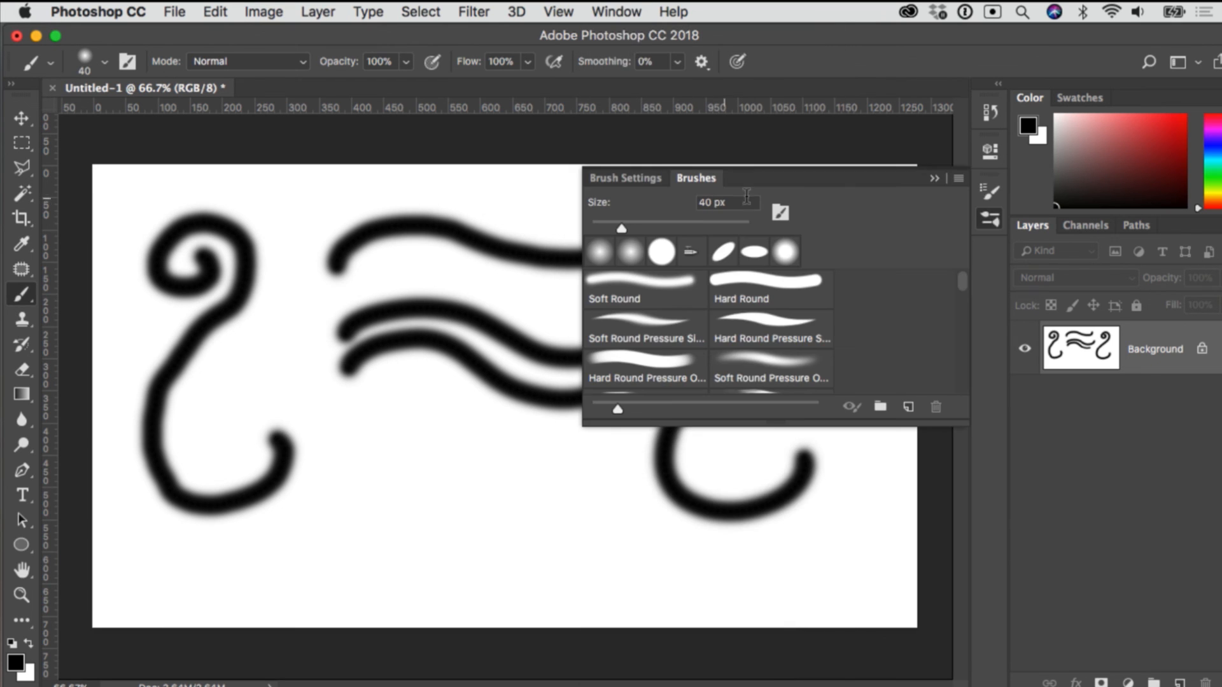
{"action": "left_click", "coordinate": [636, 176]}
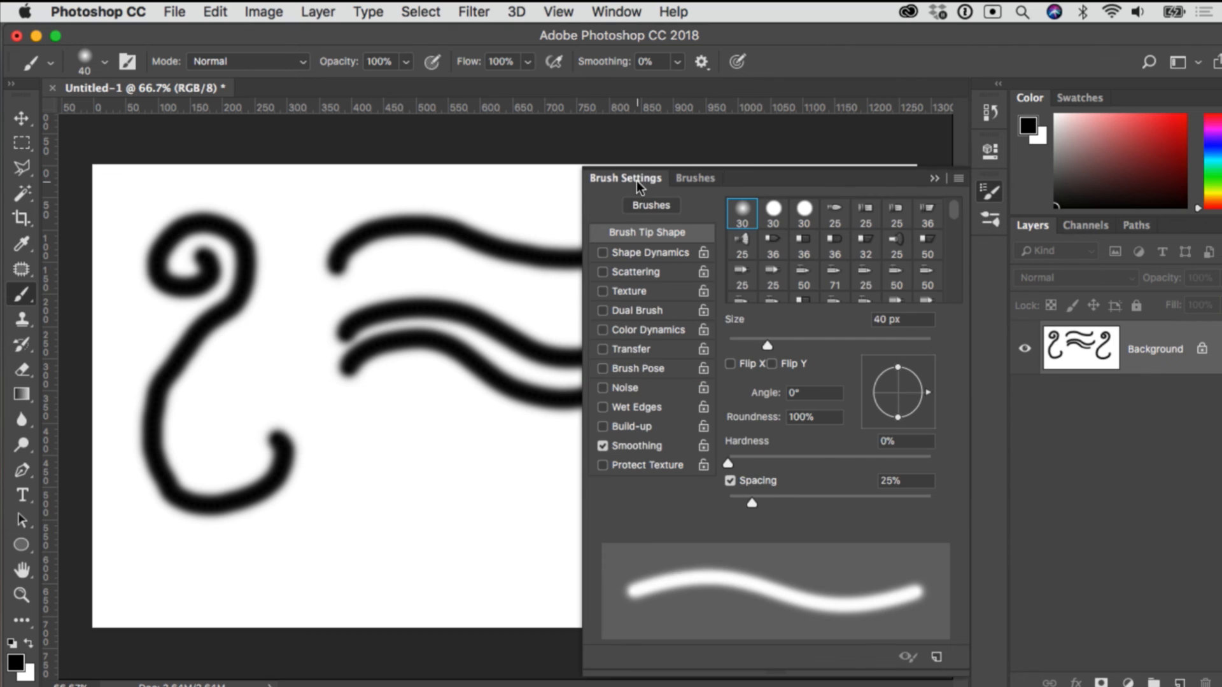
{"action": "left_click", "coordinate": [700, 177]}
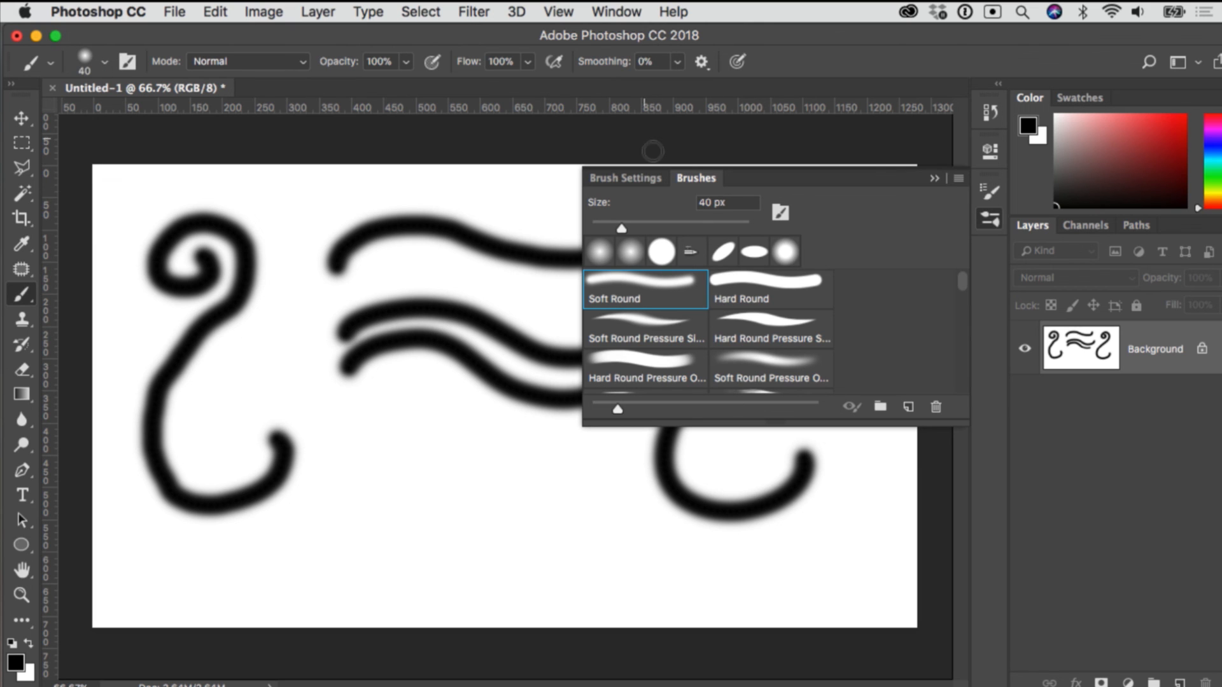
{"action": "left_click", "coordinate": [626, 178]}
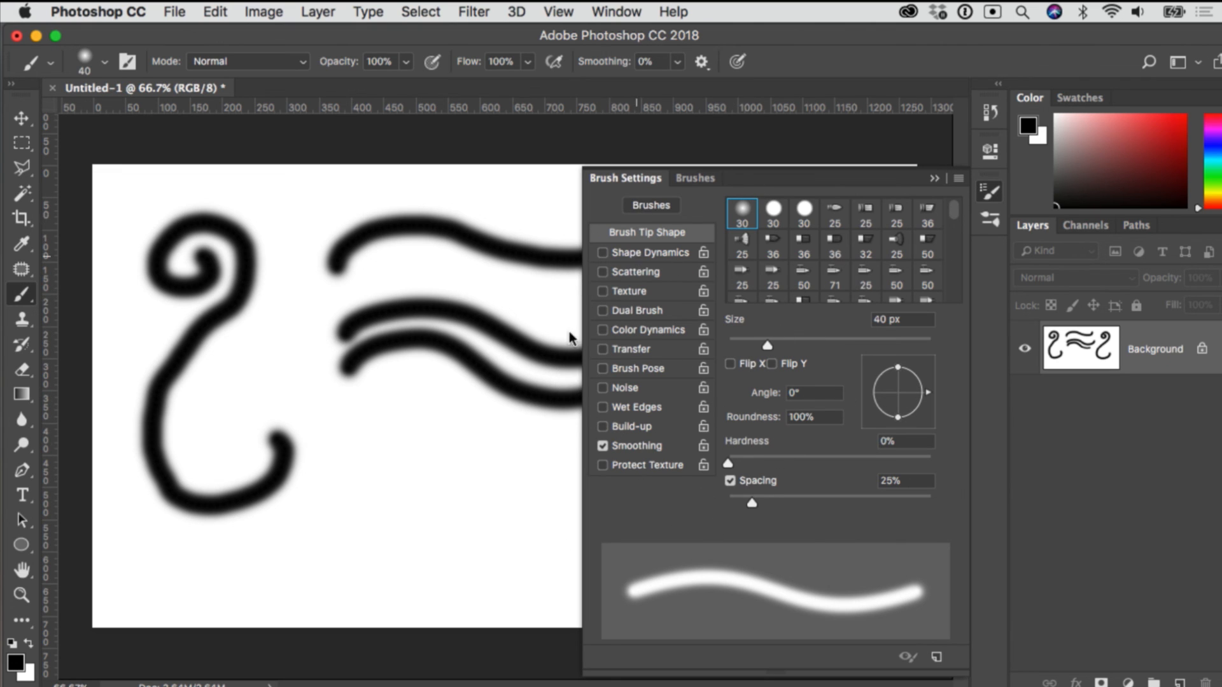
{"action": "key", "text": "F5"}
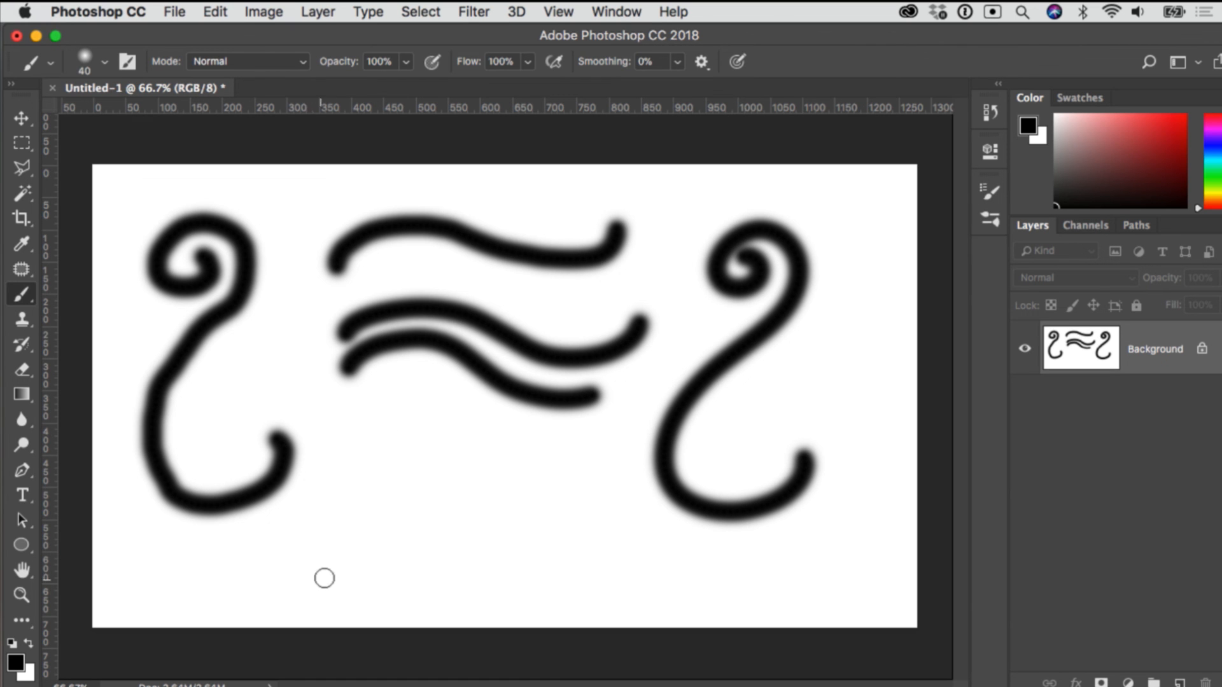